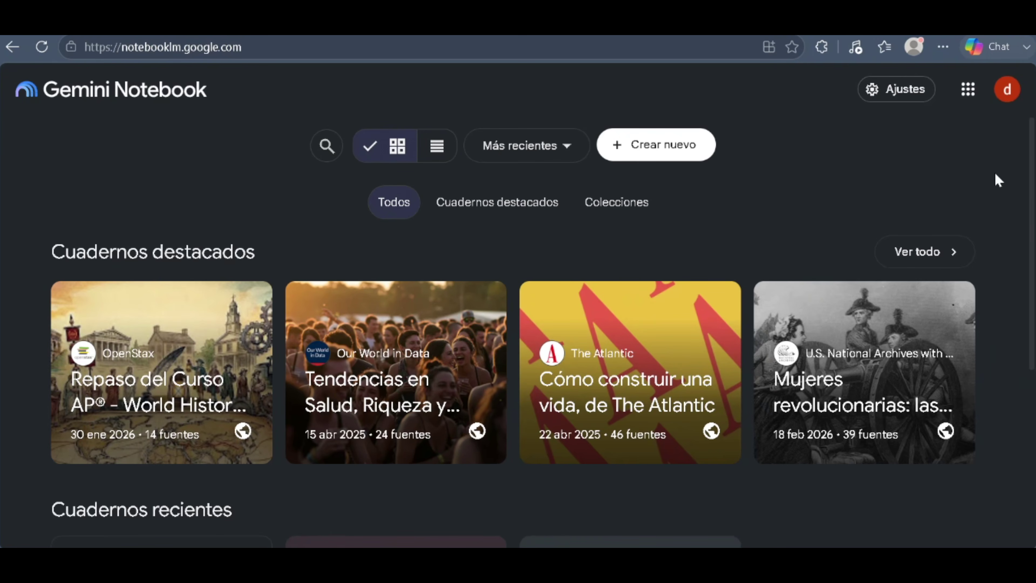
Step: Create a new notebook and run a Fast Research web search for sources on "cuando la humanidad estuvo a punto de extinguirse"
{"action": "left_click", "coordinate": [667, 151]}
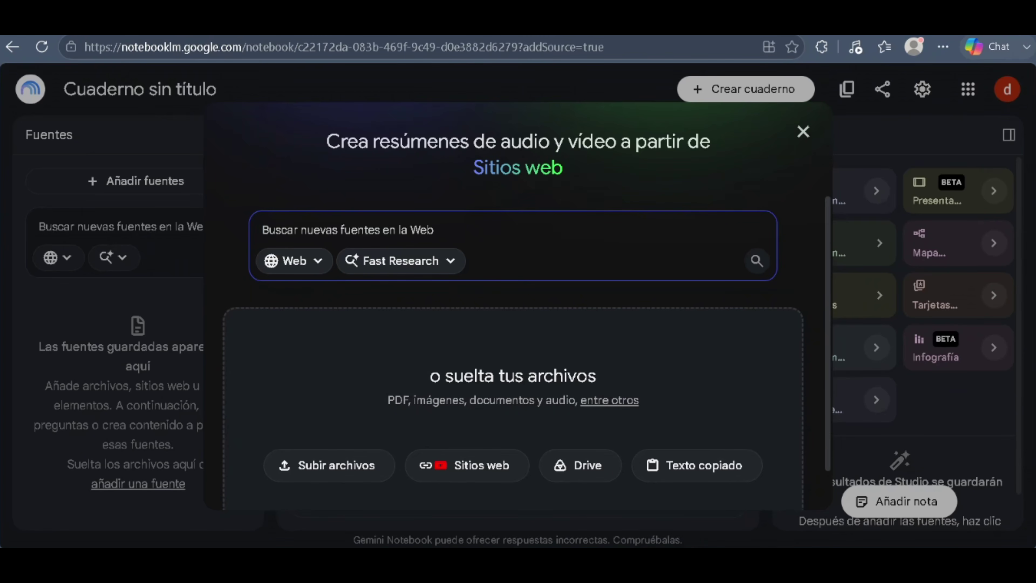
{"action": "type", "text": "cuando la humanidad estuvo a punto de extingirse"}
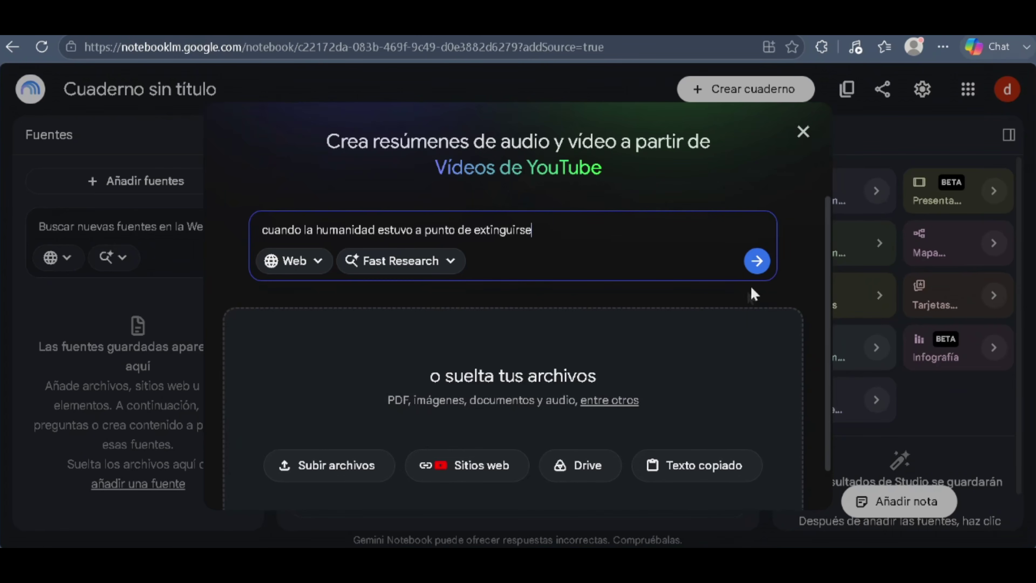
{"action": "left_click", "coordinate": [757, 261]}
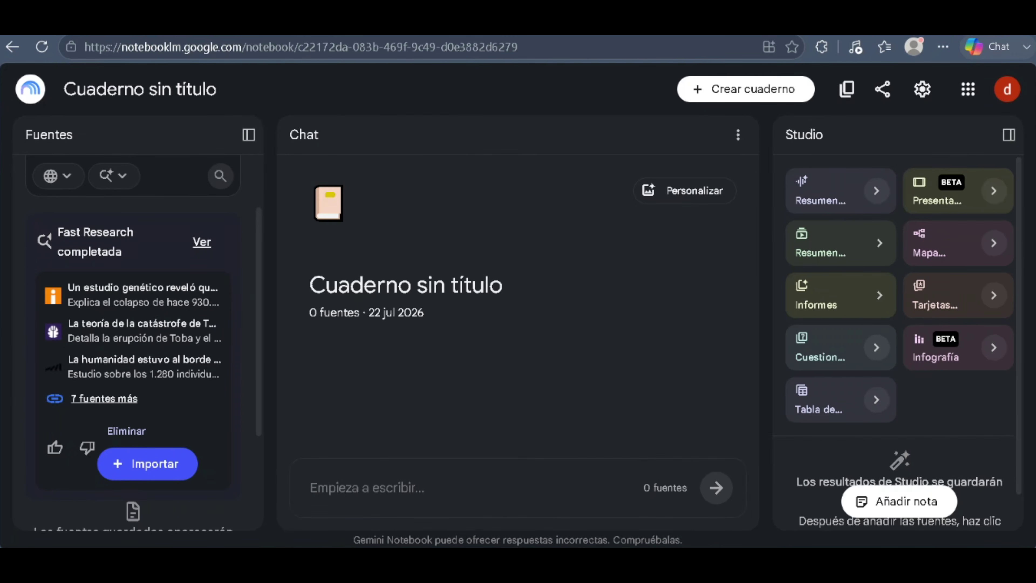
Step: Review the full list of discovered sources and import all ten into the notebook
{"action": "left_click", "coordinate": [122, 399]}
{"action": "scroll", "coordinate": [249, 418], "scroll_direction": "down", "scroll_amount": 5}
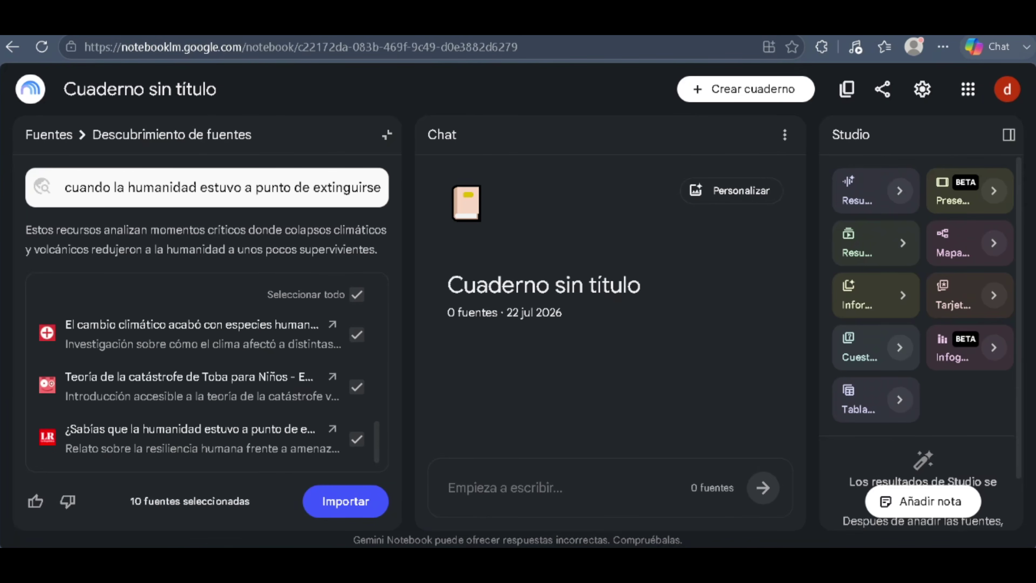
{"action": "scroll", "coordinate": [248, 419], "scroll_direction": "up", "scroll_amount": 4}
{"action": "scroll", "coordinate": [249, 418], "scroll_direction": "up", "scroll_amount": 1}
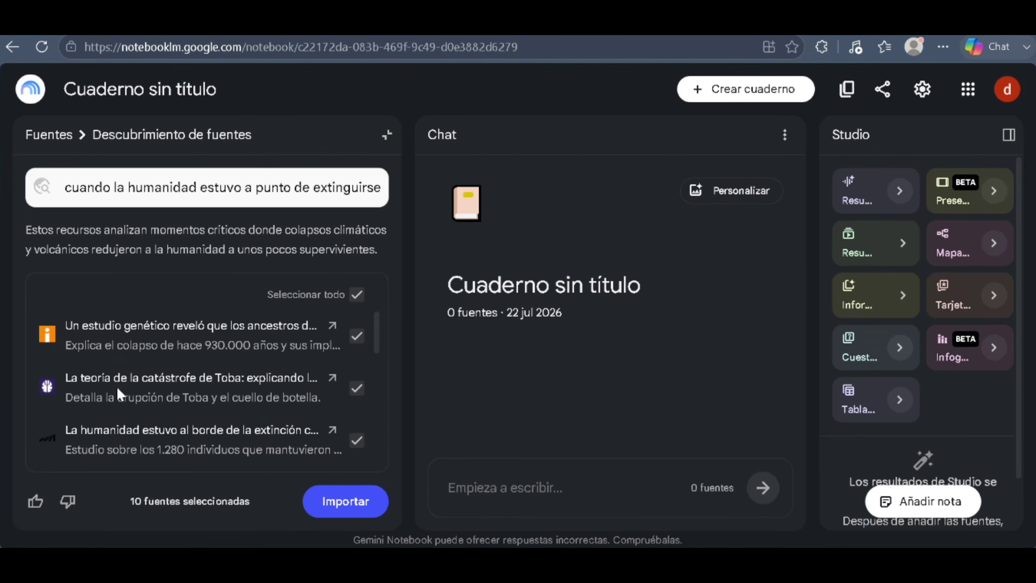
{"action": "scroll", "coordinate": [116, 386], "scroll_direction": "down", "scroll_amount": 5}
{"action": "scroll", "coordinate": [188, 416], "scroll_direction": "up", "scroll_amount": 5}
{"action": "left_click", "coordinate": [345, 504]}
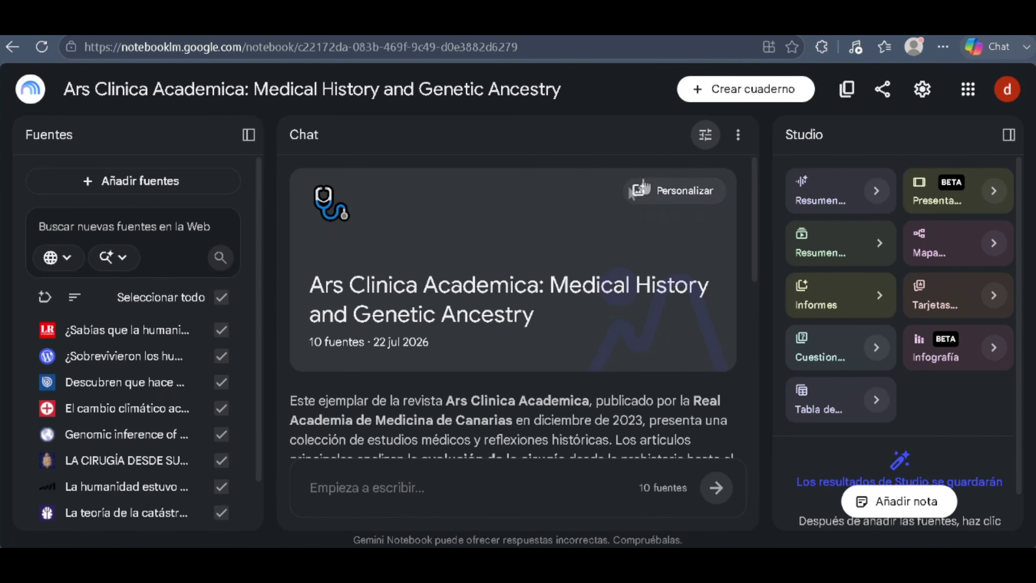
Step: Set the chat's conversation style to Personalizado with the pasted script rules on hook, inline citations and word count, and save the configuration
{"action": "left_click", "coordinate": [705, 135]}
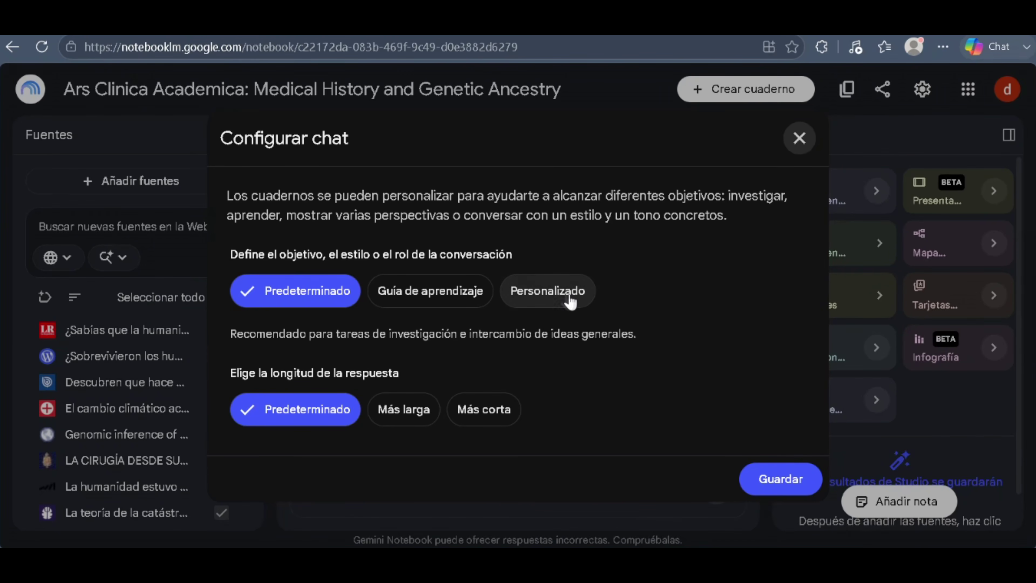
{"action": "left_click", "coordinate": [571, 296]}
{"action": "left_click", "coordinate": [246, 307]}
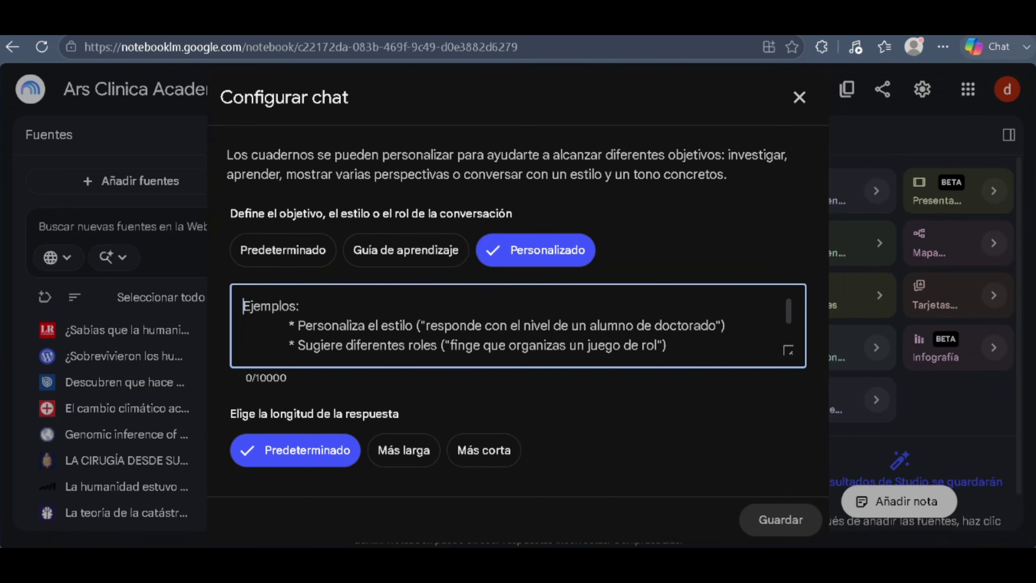
{"action": "scroll", "coordinate": [518, 325], "scroll_direction": "down", "scroll_amount": 2}
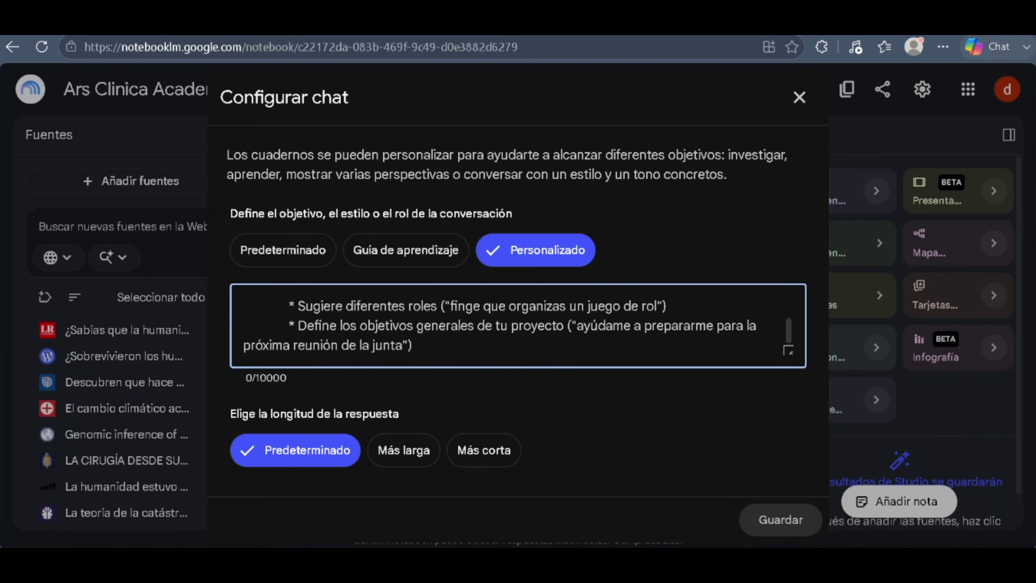
{"action": "scroll", "coordinate": [518, 326], "scroll_direction": "up", "scroll_amount": 2}
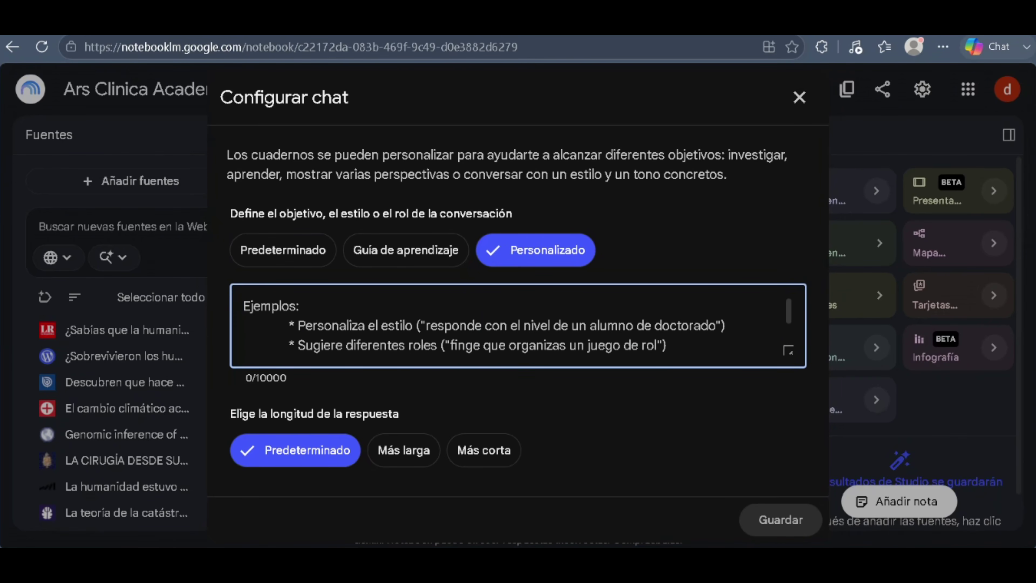
{"action": "key", "text": "ctrl+v"}
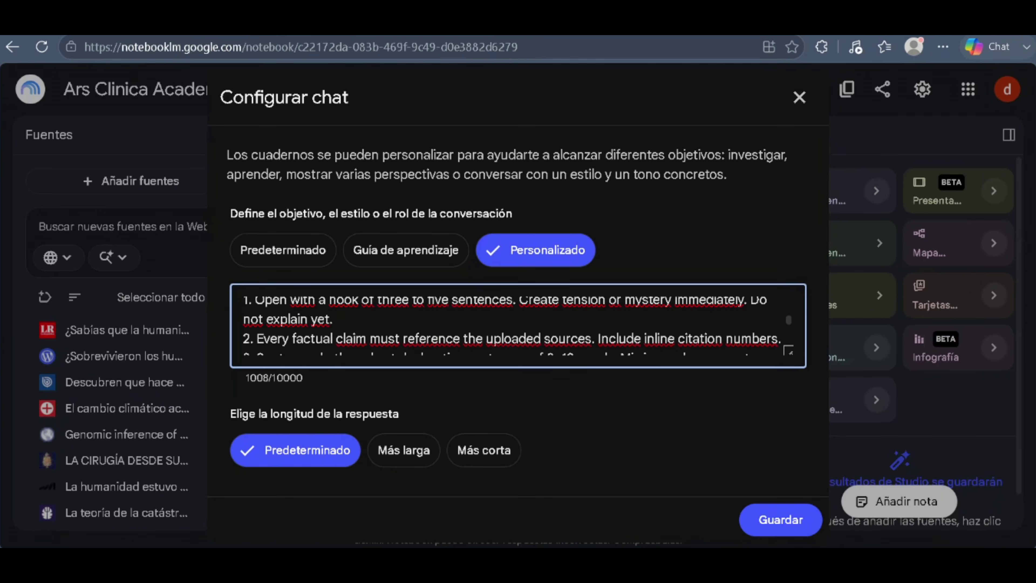
{"action": "scroll", "coordinate": [518, 326], "scroll_direction": "down", "scroll_amount": 5}
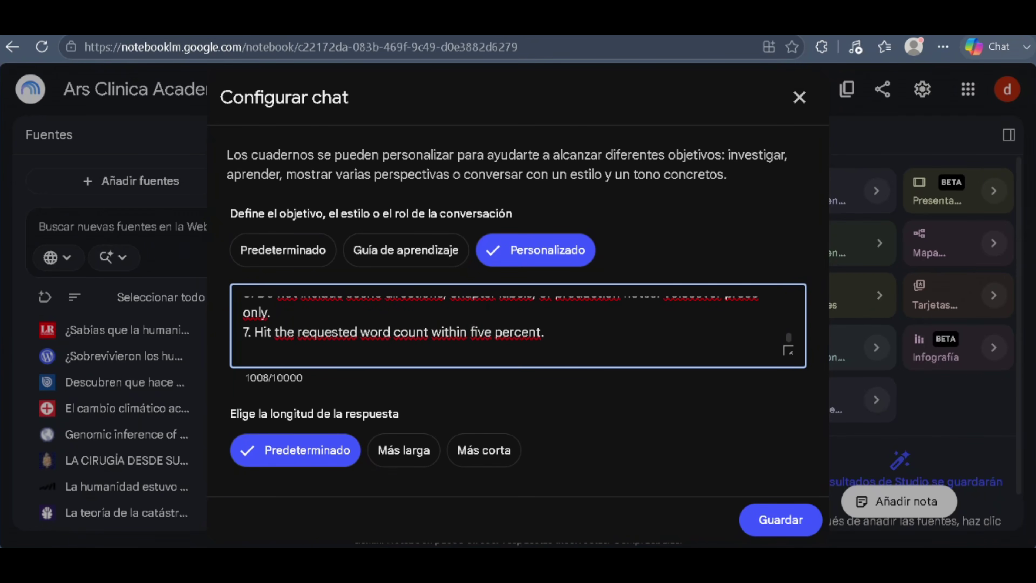
{"action": "left_click", "coordinate": [782, 523]}
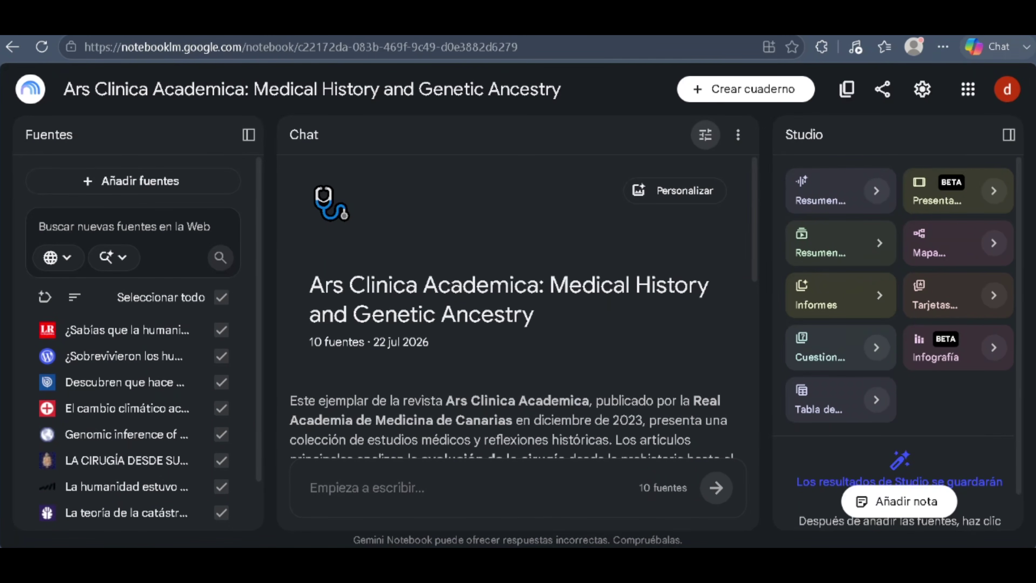
Step: Send the chat request "Escribe un guion para un video de YouTube de 500 palabras sobre Cuando la Humanidad estuvo a punto de extinguirse"
{"action": "type", "text": "Escribe un guion para un video de YouTube de 700 palabras"}
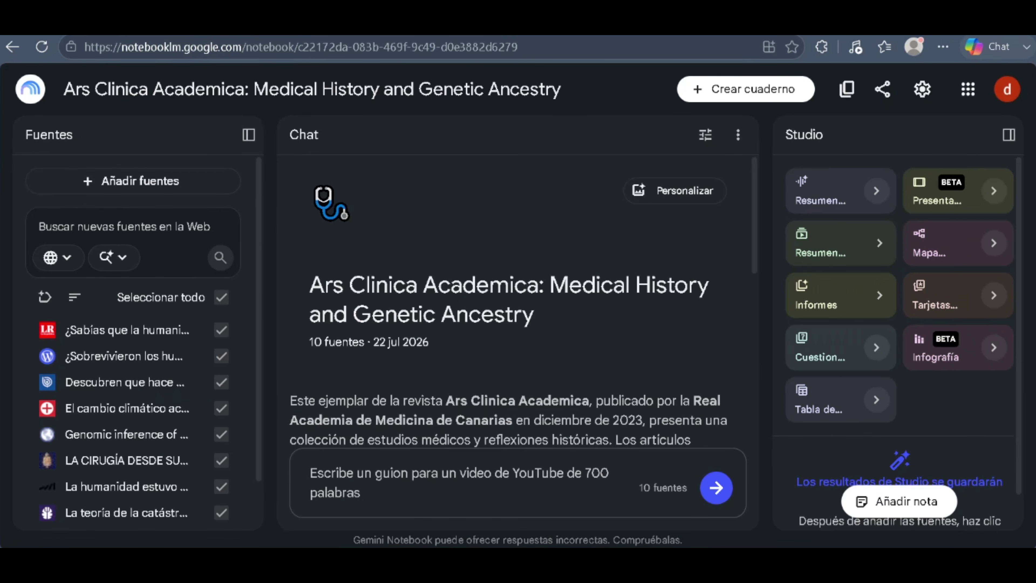
{"action": "type", "text": "sobre"}
{"action": "type", "text": "Cuando la Humanidad estuvo a punto de extinguirse"}
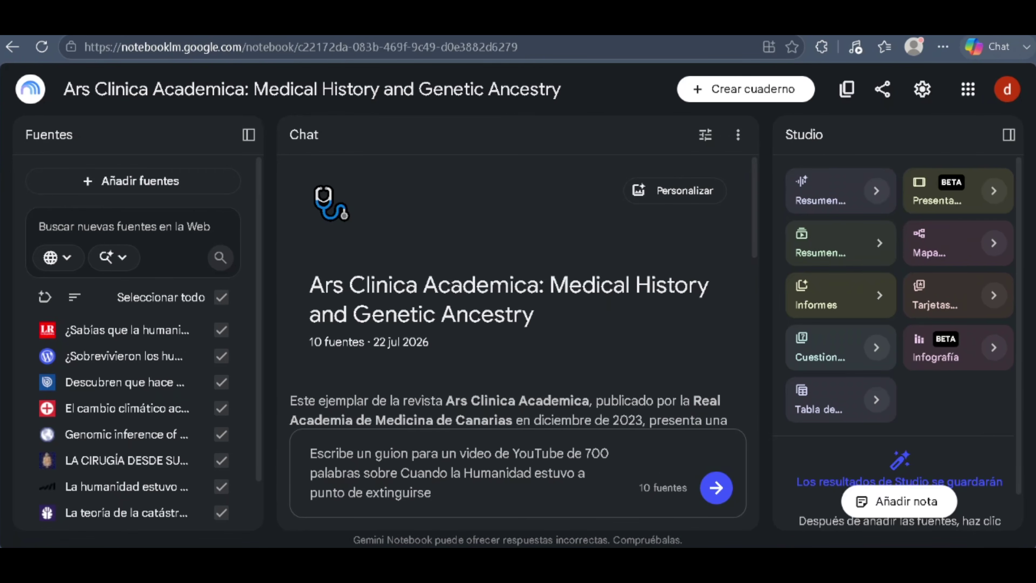
{"action": "left_click_drag", "start_coordinate": [584, 454], "coordinate": [592, 454]}
{"action": "type", "text": "5"}
{"action": "left_click", "coordinate": [714, 487]}
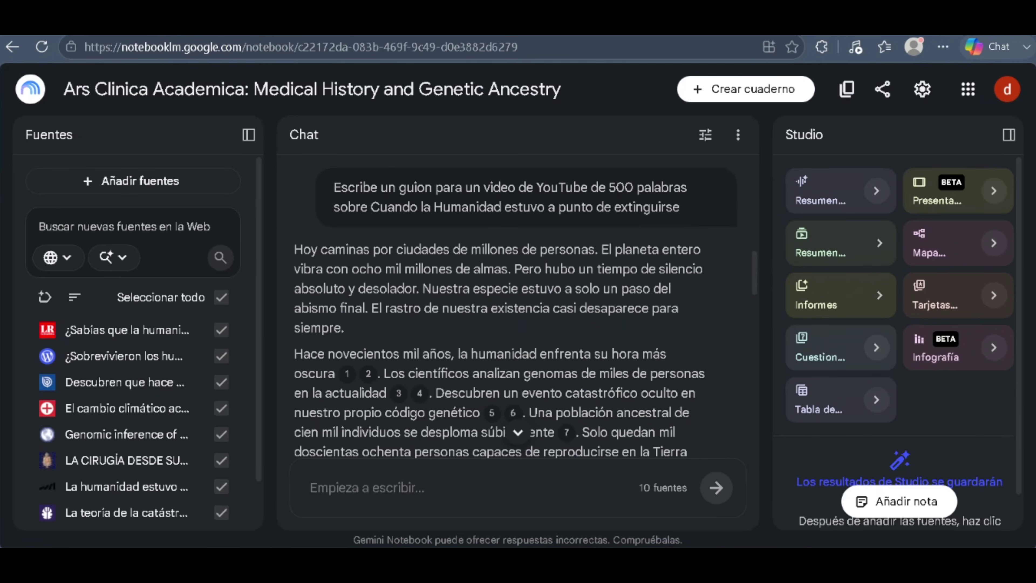
Step: Read through the generated script and preview the source passage behind citation 14
{"action": "scroll", "coordinate": [453, 241], "scroll_direction": "down", "scroll_amount": 2}
{"action": "scroll", "coordinate": [454, 240], "scroll_direction": "down", "scroll_amount": 4}
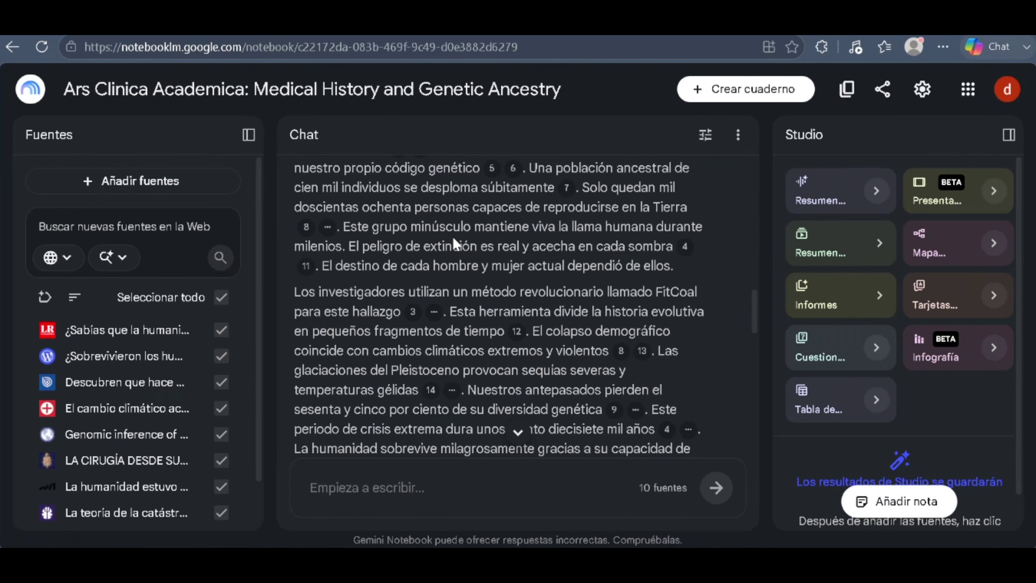
{"action": "scroll", "coordinate": [453, 241], "scroll_direction": "down", "scroll_amount": 4}
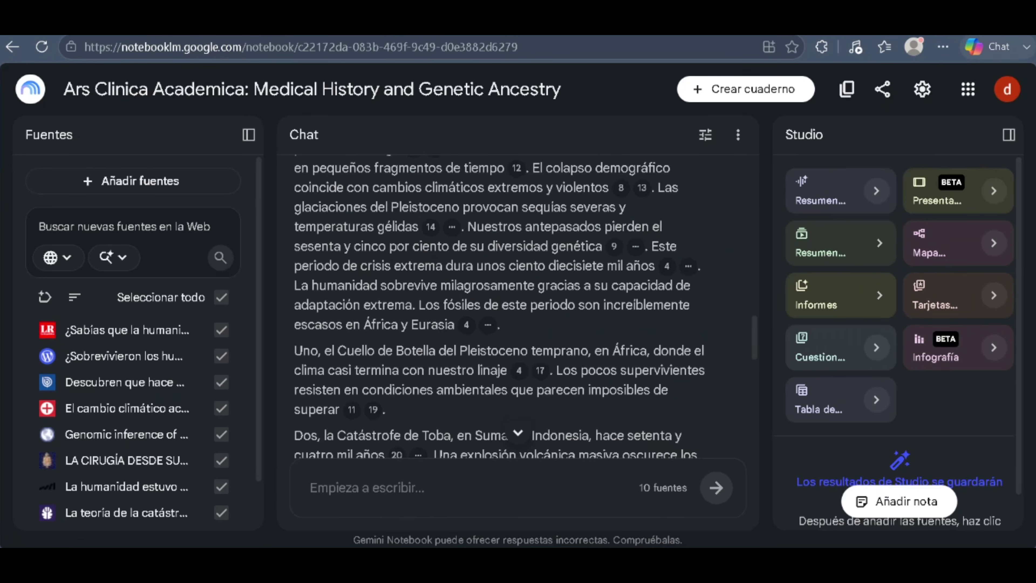
{"action": "mouse_move", "coordinate": [431, 233]}
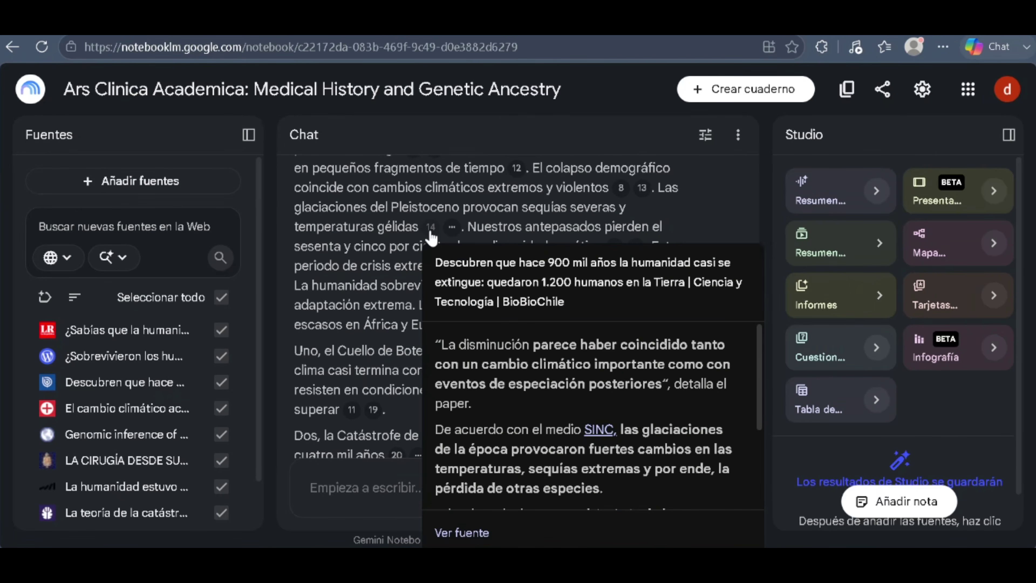
{"action": "scroll", "coordinate": [428, 245], "scroll_direction": "down", "scroll_amount": 10}
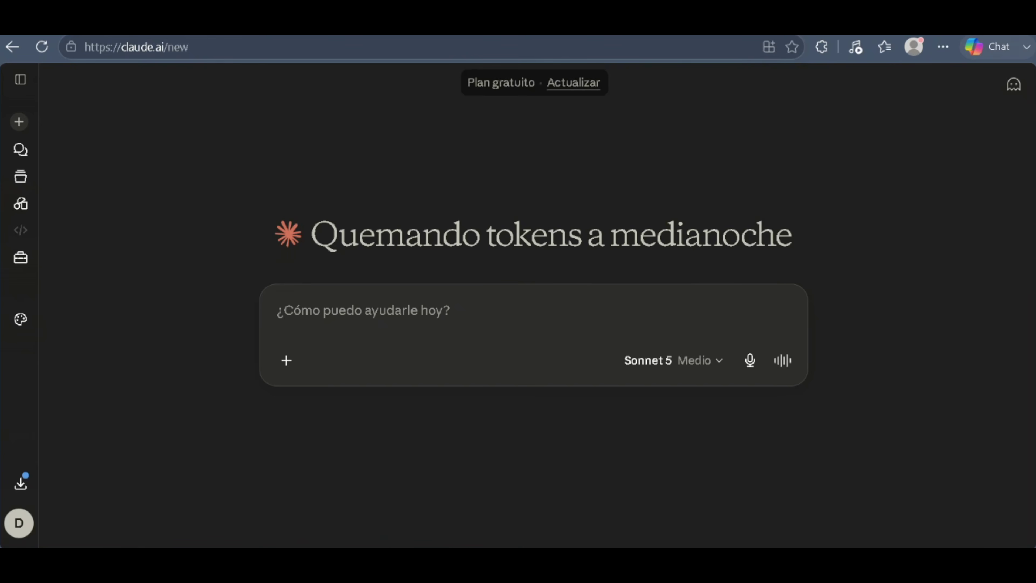
Step: Switch to Claude, paste the four-column scene table prompt, replace [PASTE SCRIPT HERE] with the script copied from the notebook, and submit it
{"action": "key", "text": "ctrl+v"}
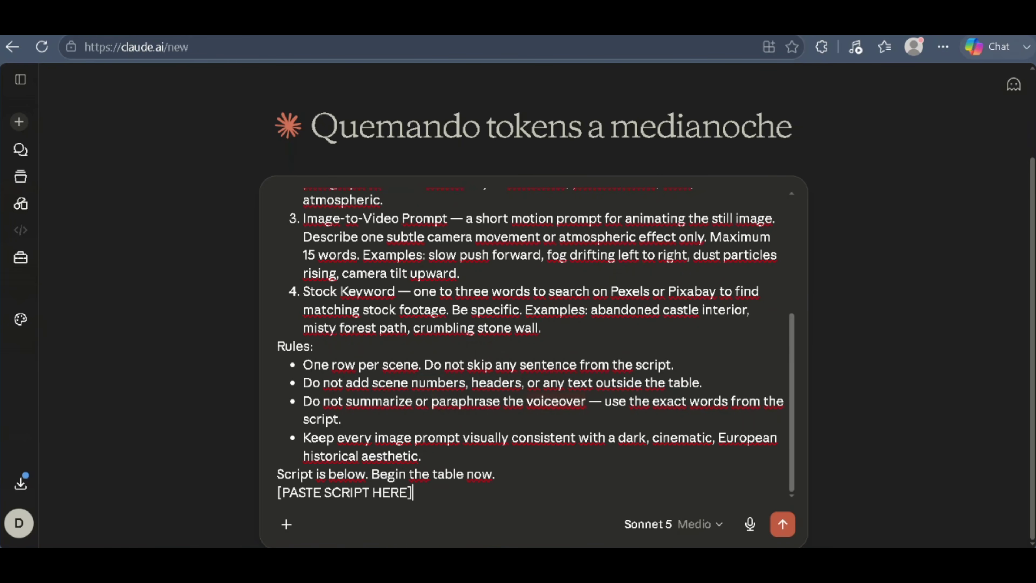
{"action": "key", "text": "shift+Home"}
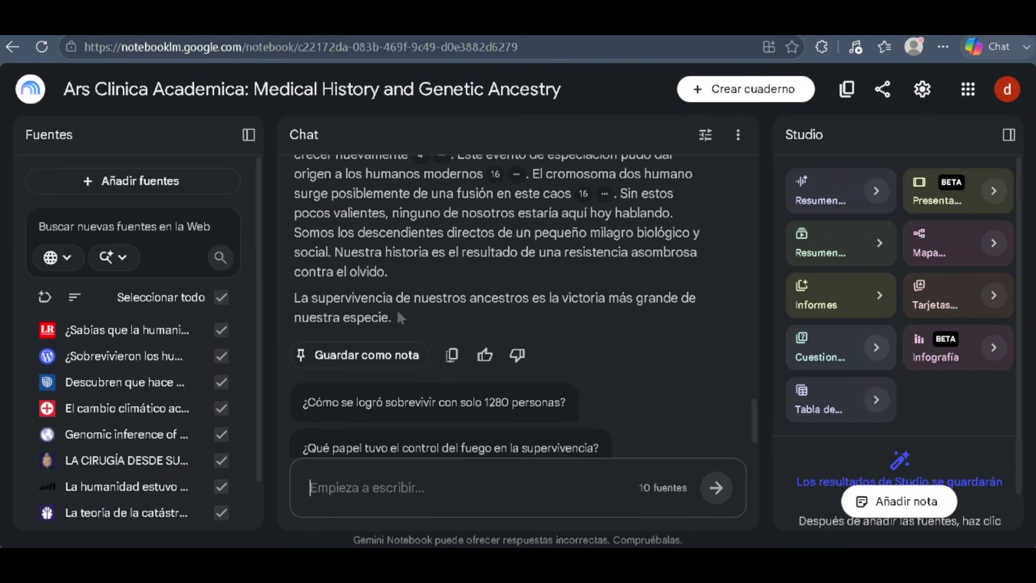
{"action": "left_click_drag", "start_coordinate": [391, 317], "coordinate": [298, 156]}
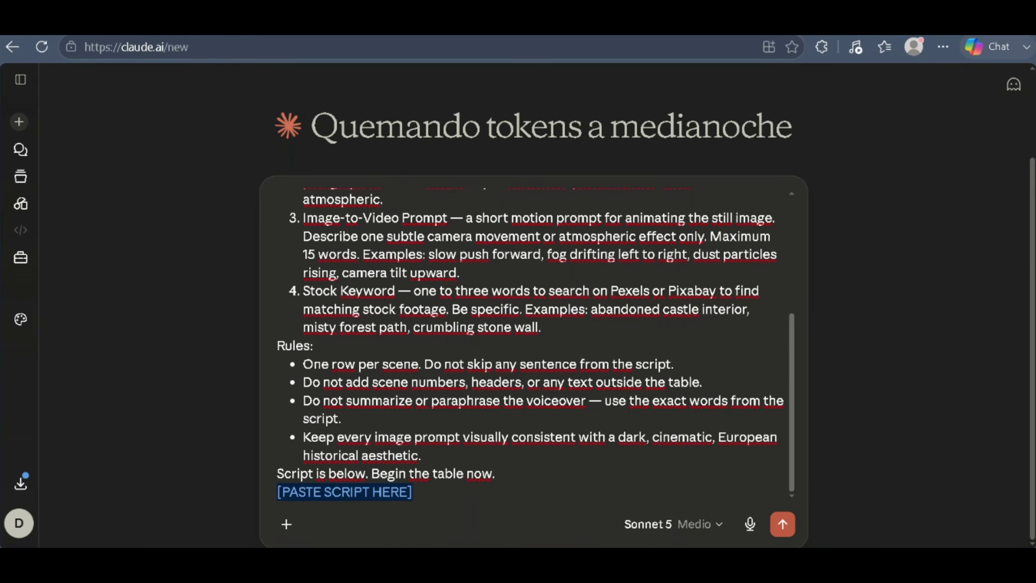
{"action": "key", "text": "ctrl+v"}
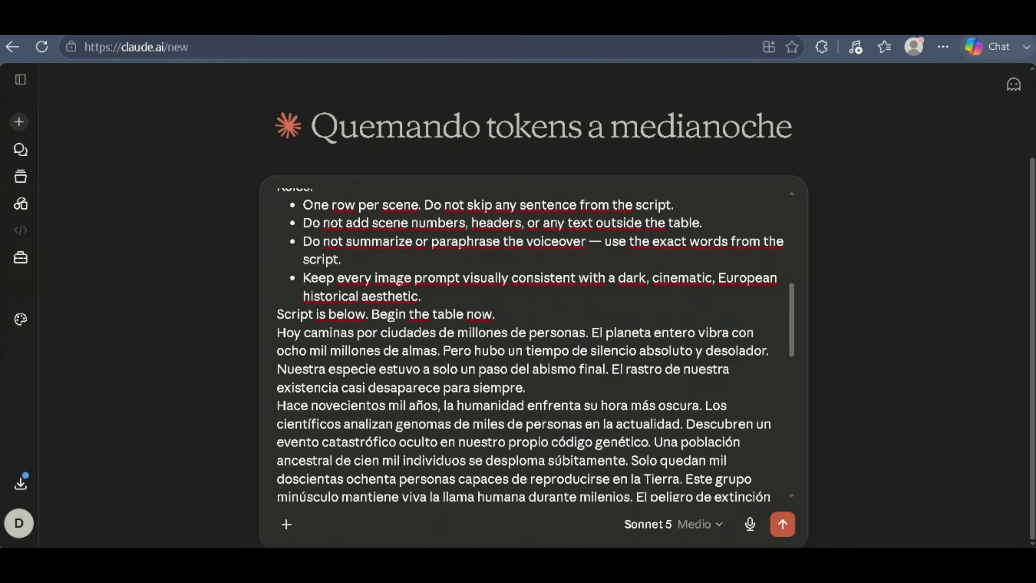
{"action": "left_click", "coordinate": [782, 524]}
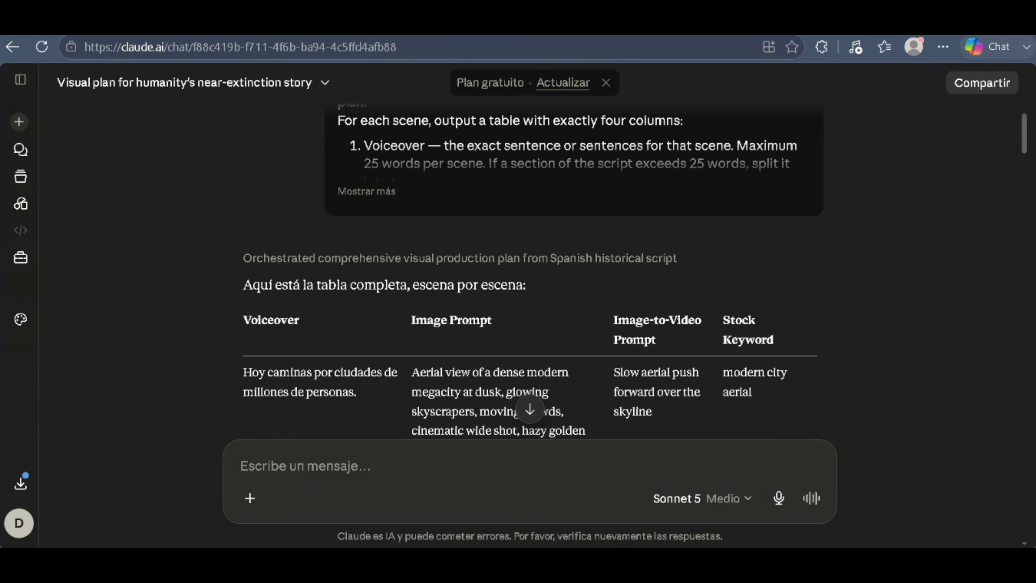
Step: Examine the scene table's Voiceover, Image Prompt, Image-to-Video Prompt and Stock Keyword columns row by row
{"action": "scroll", "coordinate": [351, 282], "scroll_direction": "down", "scroll_amount": 4}
{"action": "scroll", "coordinate": [460, 268], "scroll_direction": "down", "scroll_amount": 10}
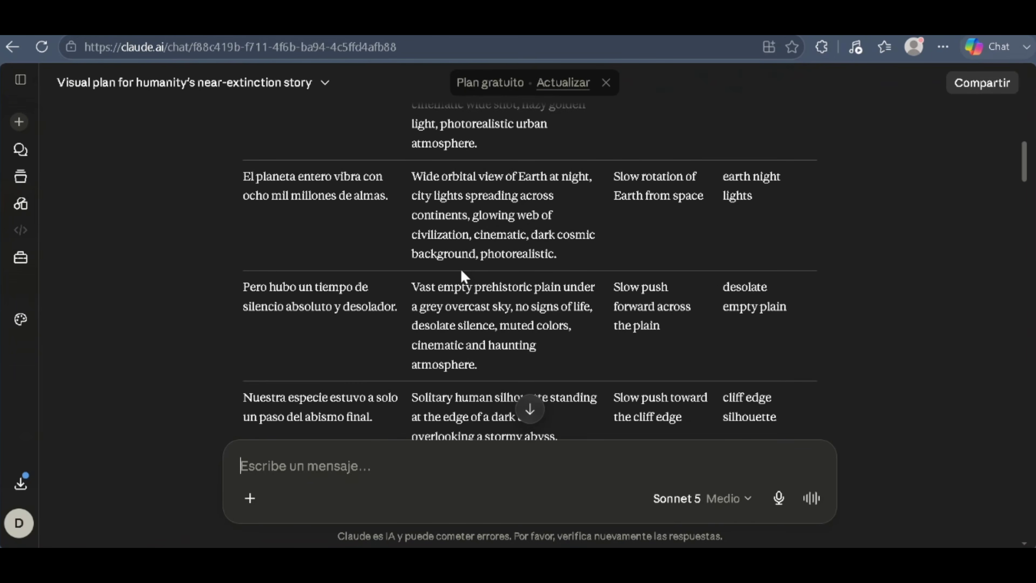
{"action": "scroll", "coordinate": [461, 269], "scroll_direction": "down", "scroll_amount": 4}
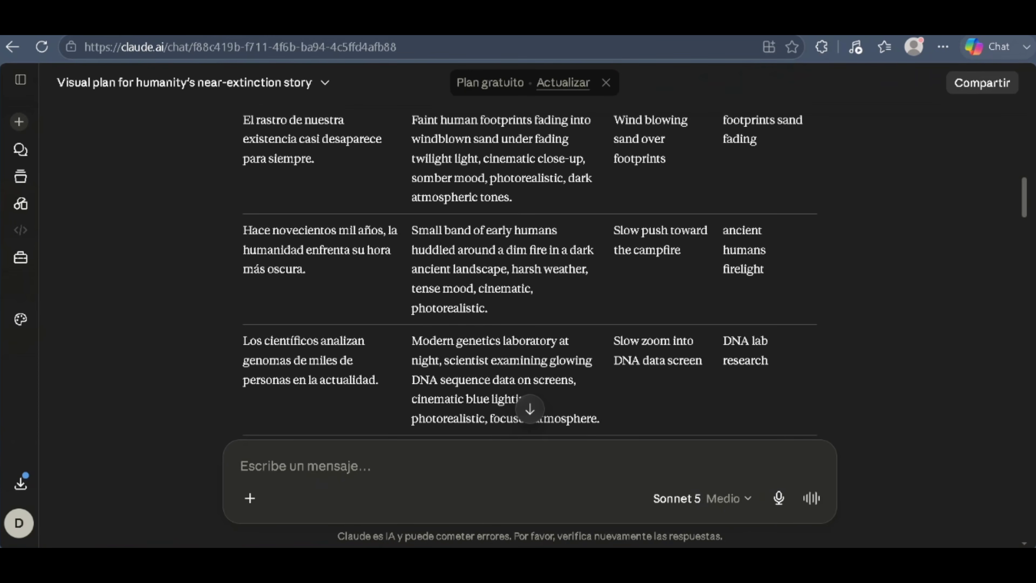
{"action": "scroll", "coordinate": [460, 268], "scroll_direction": "down", "scroll_amount": 4}
{"action": "scroll", "coordinate": [459, 268], "scroll_direction": "down", "scroll_amount": 10}
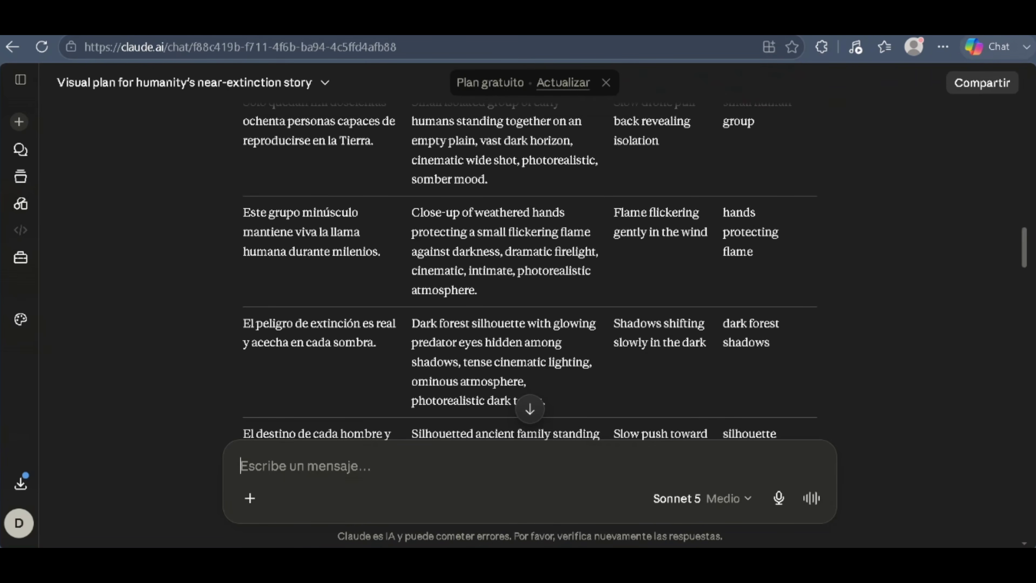
{"action": "scroll", "coordinate": [316, 258], "scroll_direction": "up", "scroll_amount": 20}
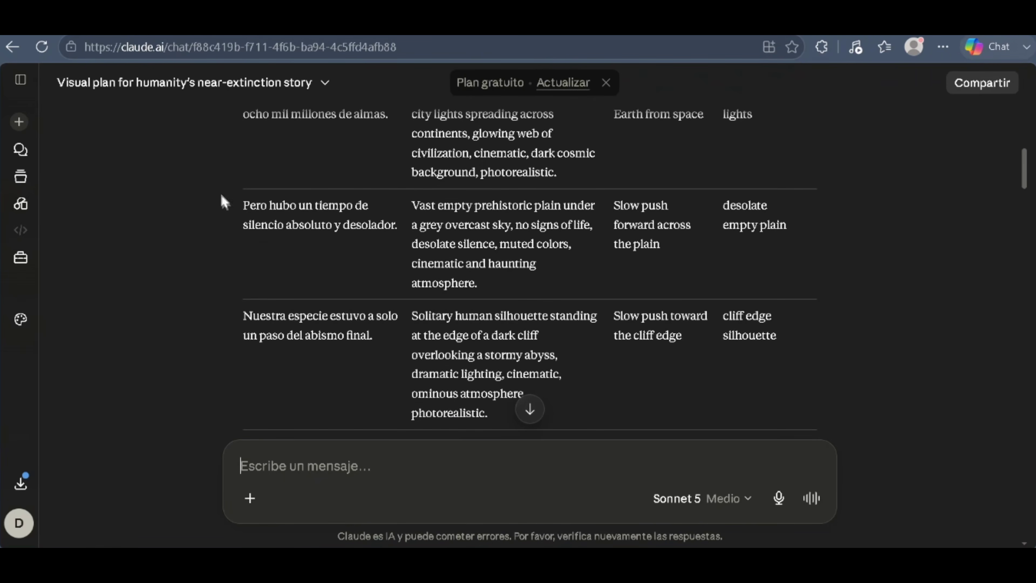
{"action": "scroll", "coordinate": [316, 213], "scroll_direction": "up", "scroll_amount": 8}
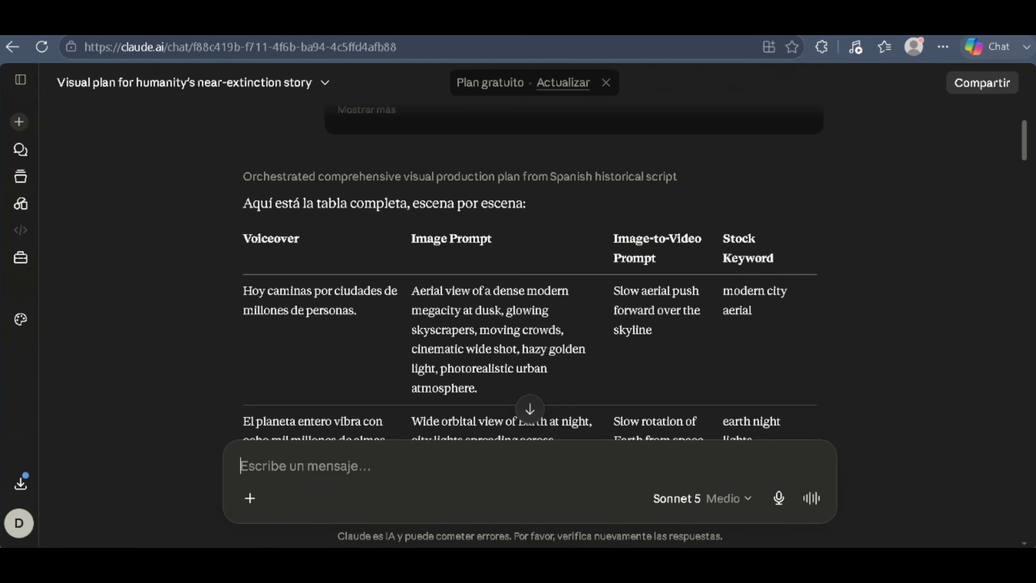
{"action": "left_click_drag", "start_coordinate": [243, 291], "coordinate": [362, 323]}
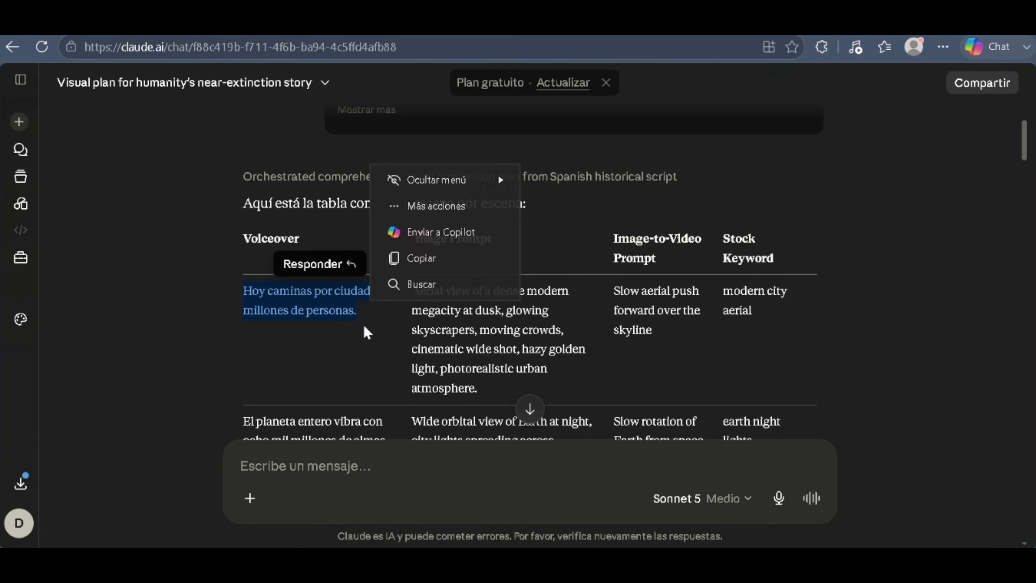
{"action": "left_click", "coordinate": [545, 256]}
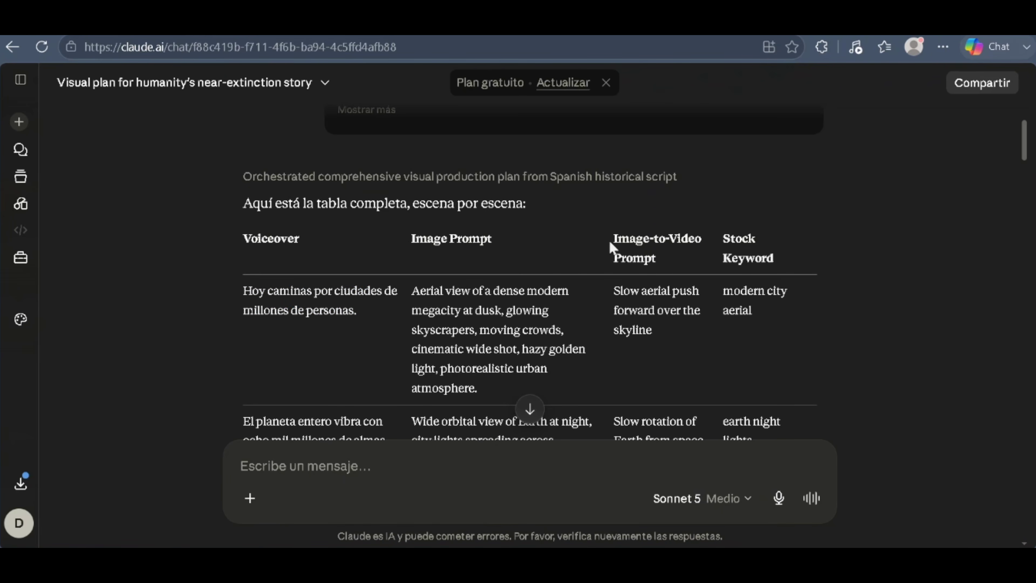
{"action": "scroll", "coordinate": [591, 321], "scroll_direction": "down", "scroll_amount": 15}
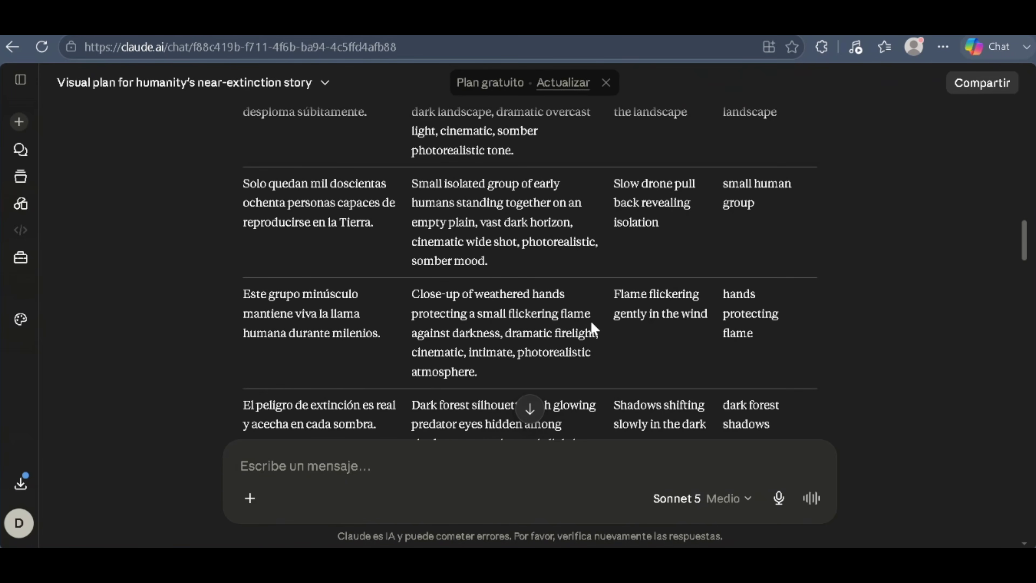
{"action": "scroll", "coordinate": [592, 327], "scroll_direction": "down", "scroll_amount": 15}
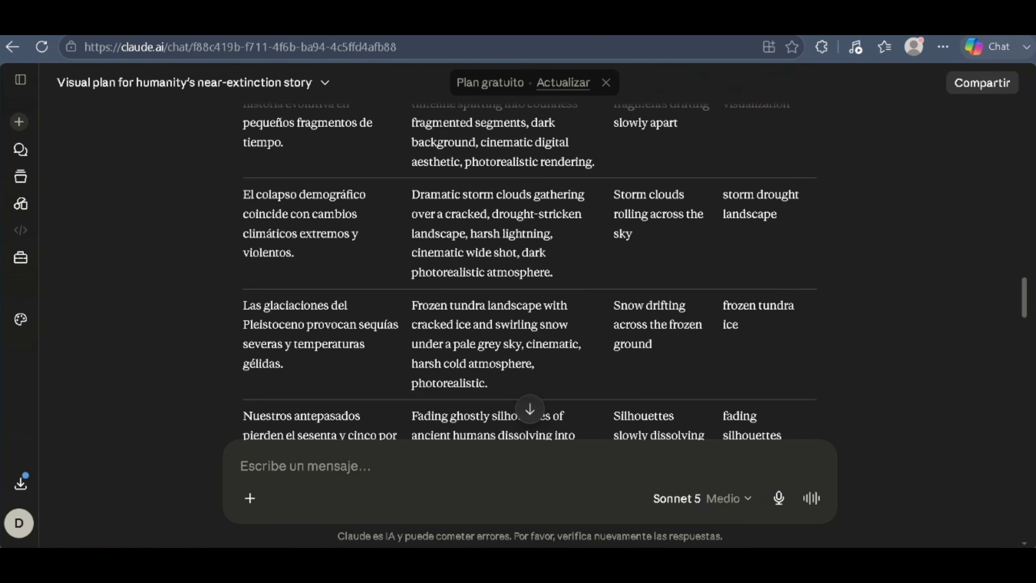
{"action": "scroll", "coordinate": [592, 327], "scroll_direction": "down", "scroll_amount": 15}
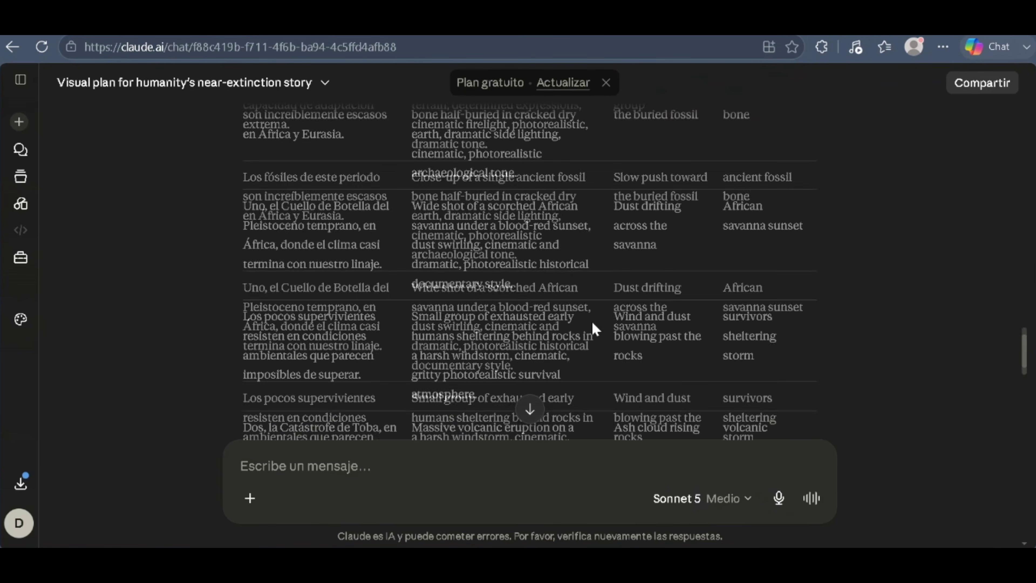
Step: Skim the remaining scenes of the table down to the closing question and back through the volcano and ice age rows
{"action": "scroll", "coordinate": [594, 329], "scroll_direction": "down", "scroll_amount": 8}
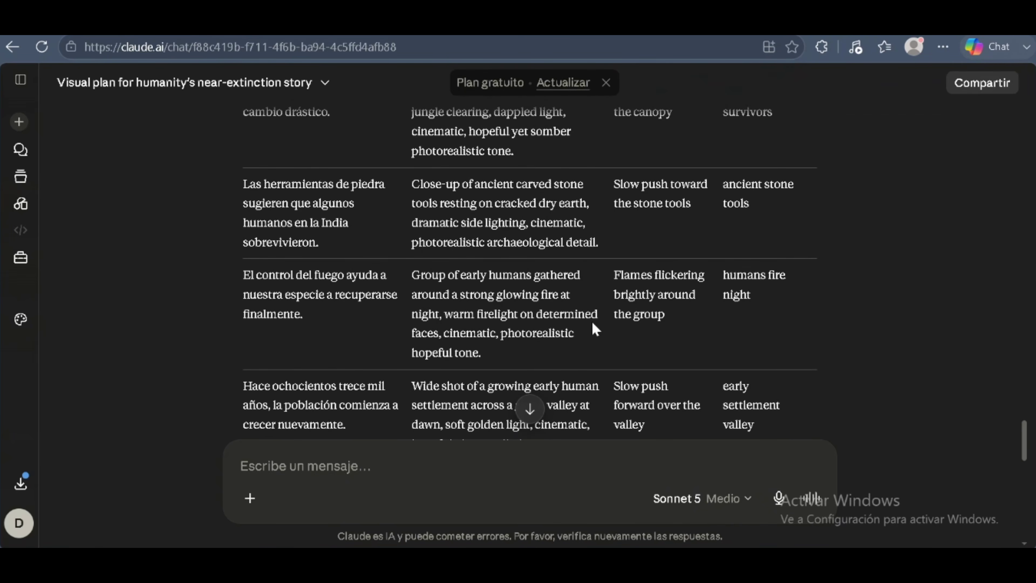
{"action": "scroll", "coordinate": [595, 329], "scroll_direction": "down", "scroll_amount": 15}
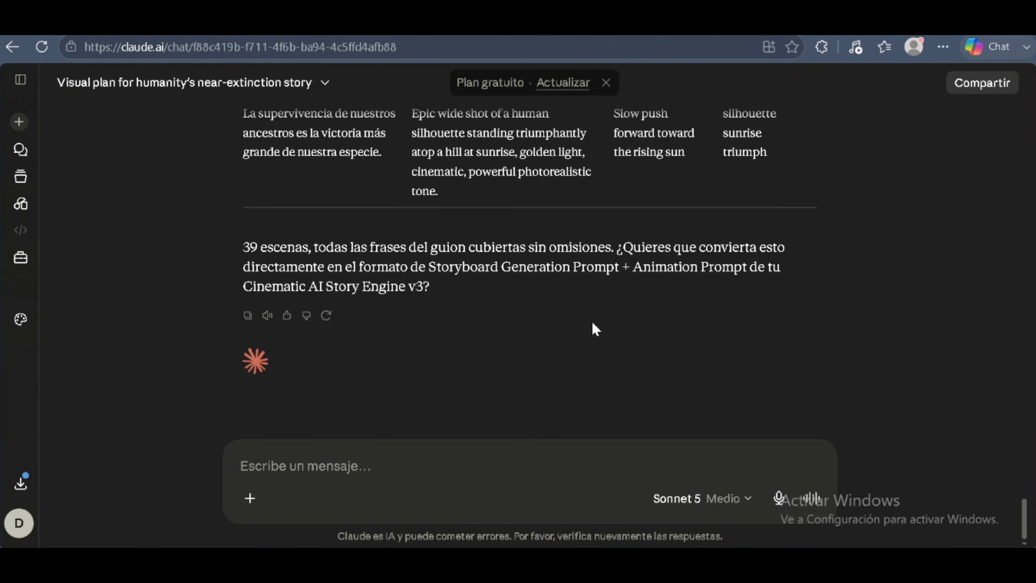
{"action": "scroll", "coordinate": [593, 322], "scroll_direction": "up", "scroll_amount": 4}
{"action": "scroll", "coordinate": [593, 322], "scroll_direction": "down", "scroll_amount": 4}
{"action": "scroll", "coordinate": [529, 269], "scroll_direction": "up", "scroll_amount": 8}
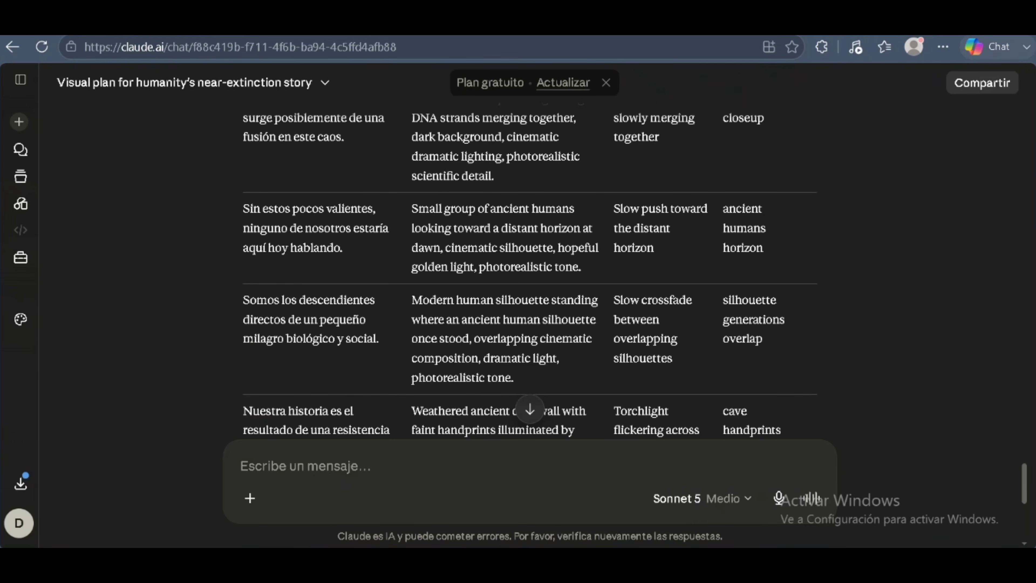
{"action": "scroll", "coordinate": [537, 255], "scroll_direction": "up", "scroll_amount": 15}
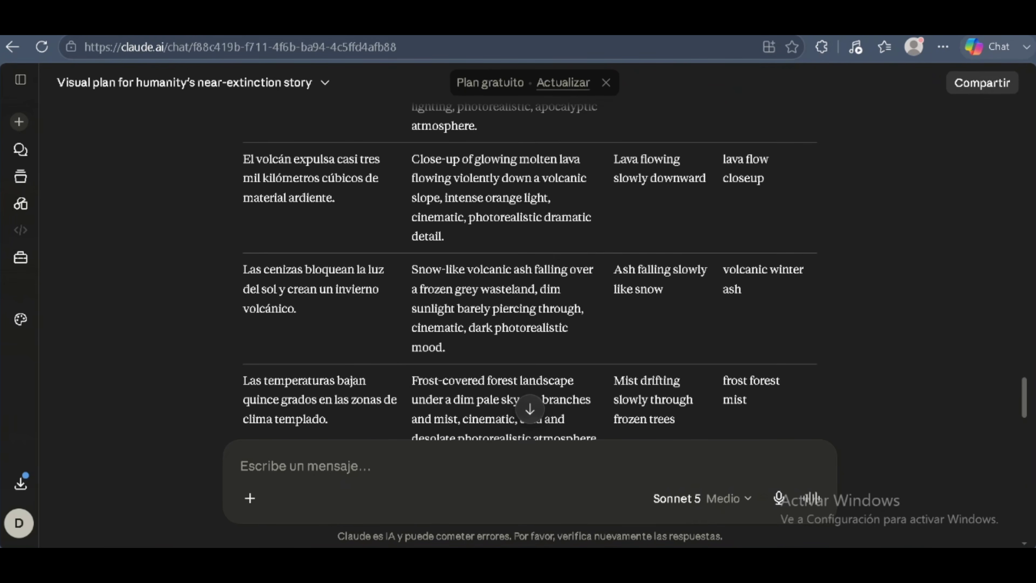
{"action": "scroll", "coordinate": [537, 255], "scroll_direction": "down", "scroll_amount": 10}
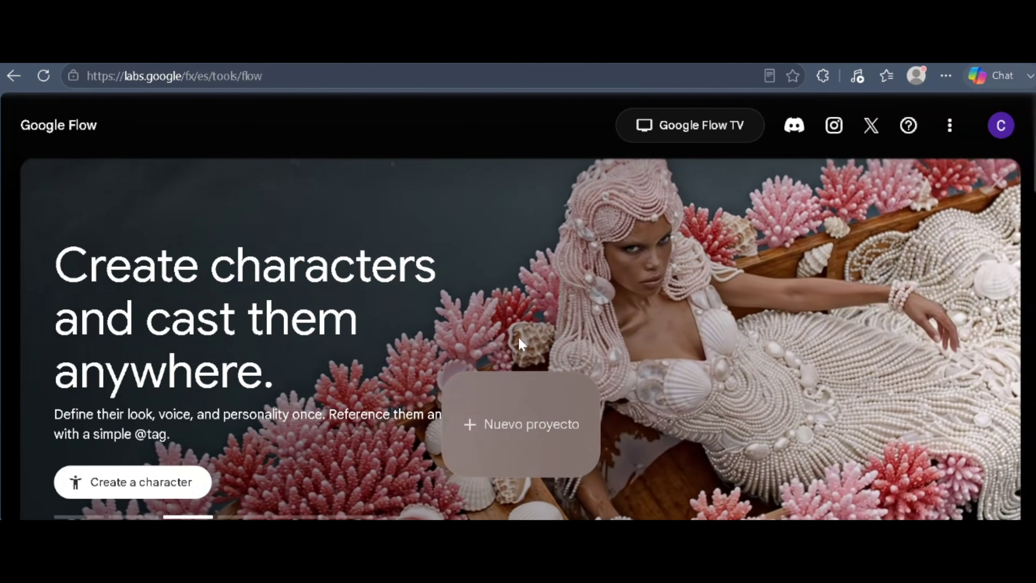
Step: Create a new project in Google Flow and copy the first scene's Image Prompt, the dense modern megacity at dusk, from the Claude table
{"action": "left_click", "coordinate": [501, 450]}
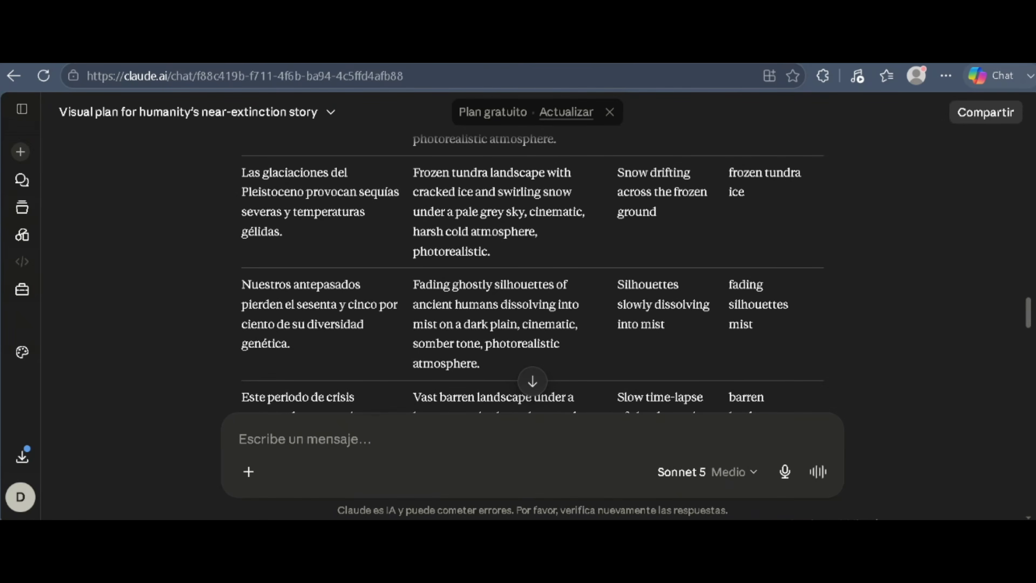
{"action": "scroll", "coordinate": [614, 324], "scroll_direction": "up", "scroll_amount": 10}
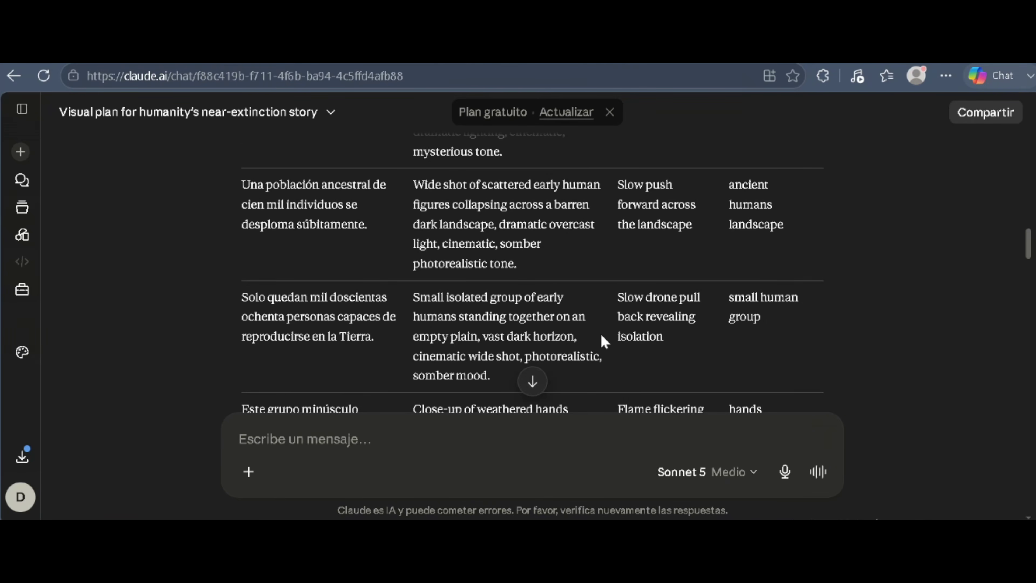
{"action": "scroll", "coordinate": [602, 340], "scroll_direction": "up", "scroll_amount": 8}
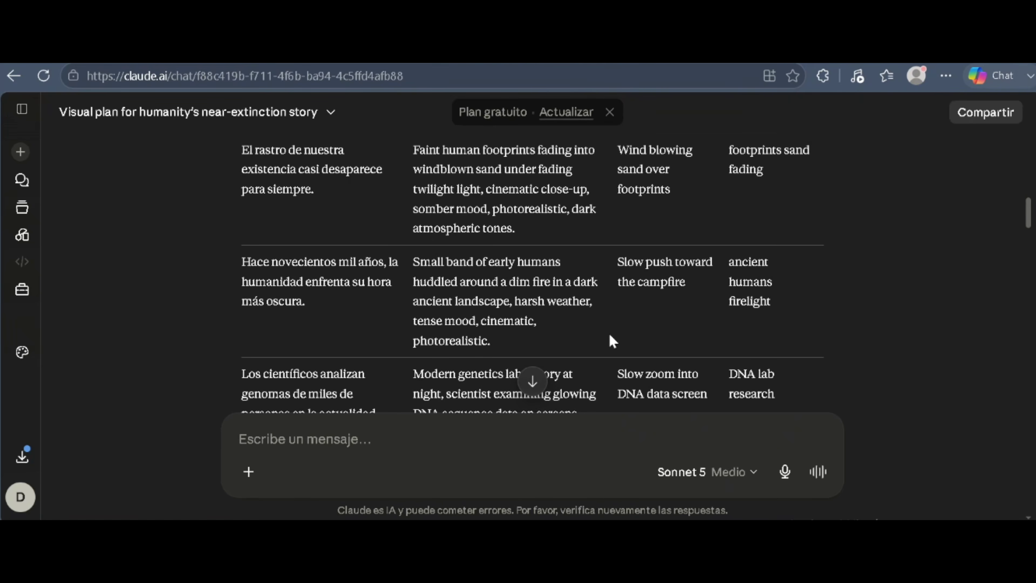
{"action": "scroll", "coordinate": [502, 295], "scroll_direction": "up", "scroll_amount": 5}
{"action": "scroll", "coordinate": [532, 269], "scroll_direction": "up", "scroll_amount": 5}
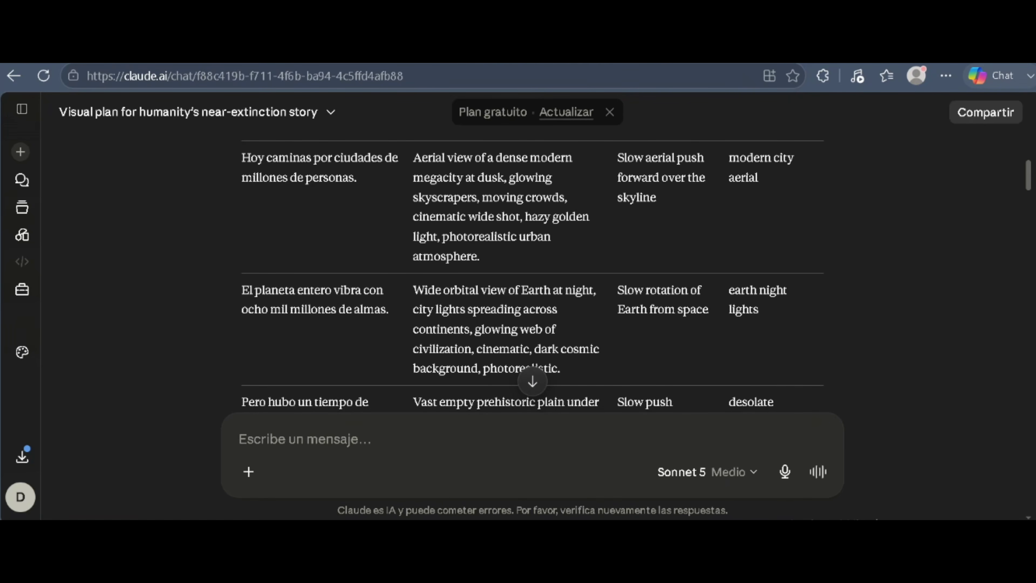
{"action": "scroll", "coordinate": [467, 310], "scroll_direction": "up", "scroll_amount": 5}
{"action": "scroll", "coordinate": [467, 310], "scroll_direction": "down", "scroll_amount": 3}
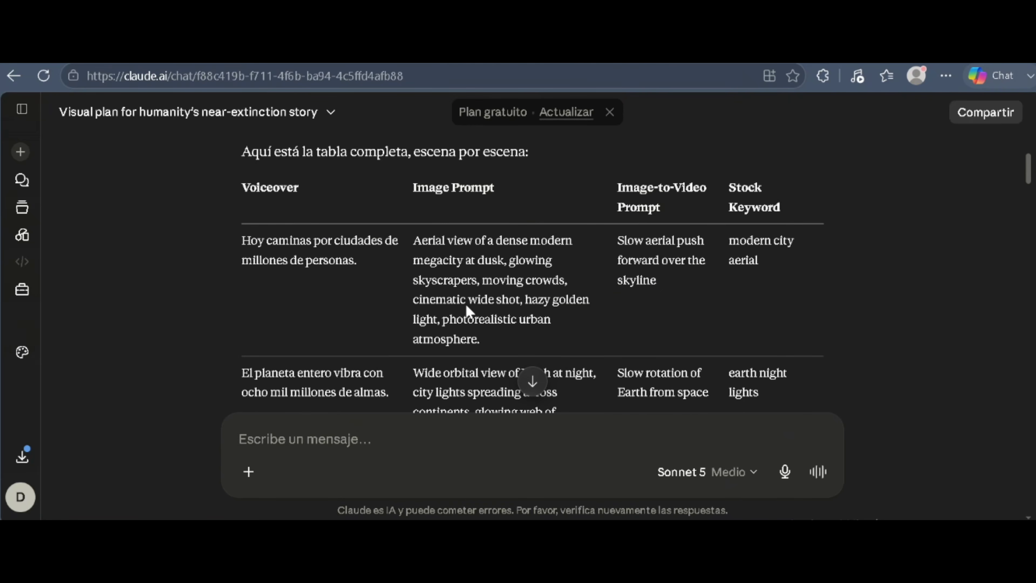
{"action": "scroll", "coordinate": [565, 258], "scroll_direction": "down", "scroll_amount": 4}
{"action": "scroll", "coordinate": [543, 293], "scroll_direction": "up", "scroll_amount": 4}
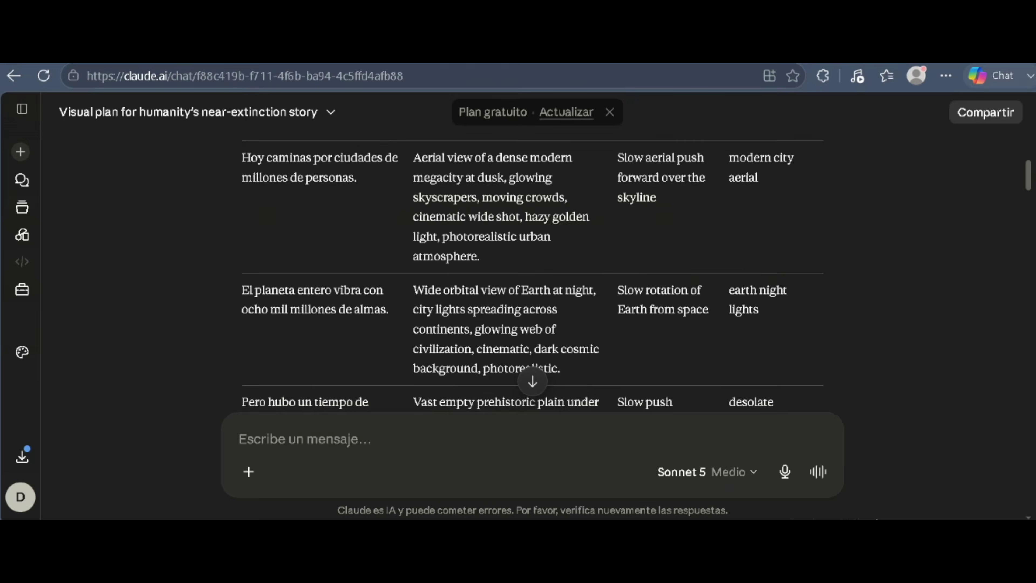
{"action": "left_click_drag", "start_coordinate": [493, 351], "coordinate": [414, 300]}
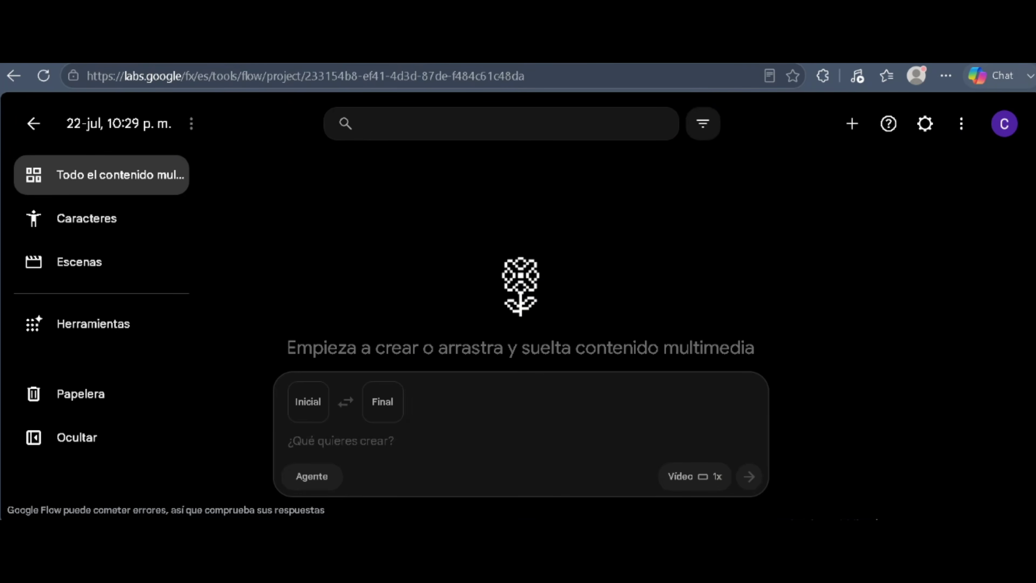
Step: Enter the copied megacity prompt in the Flow project, switch the output from video to image, generate it and view the picture
{"action": "type", "text": "Aerial view of a dense modern megacity at dusk, glowing skyscrapers, moving crowds, cinematic wide shot, hazy golden light, photorealistic urban atmosphere."}
{"action": "left_click", "coordinate": [703, 477]}
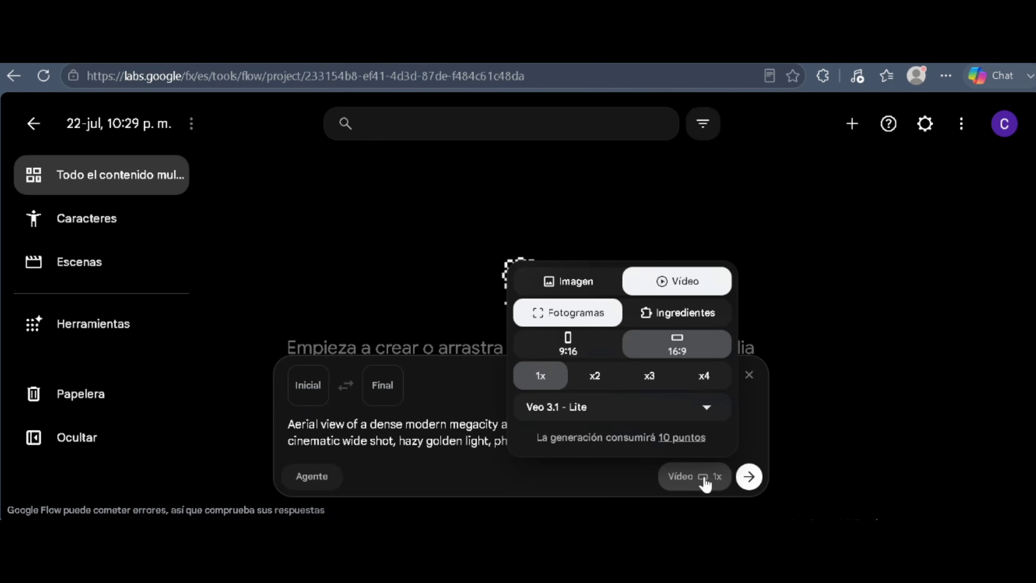
{"action": "left_click", "coordinate": [579, 281]}
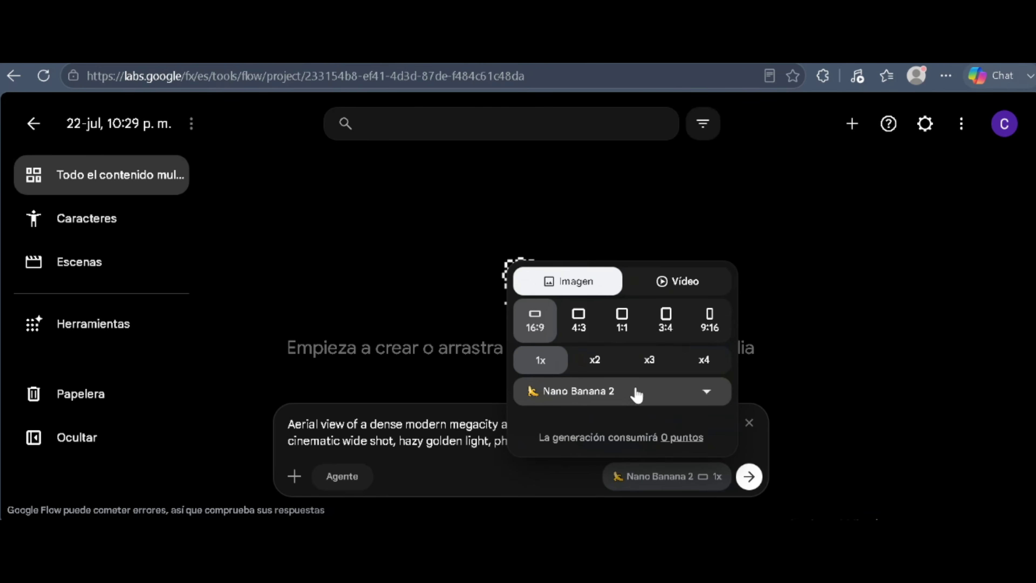
{"action": "left_click", "coordinate": [473, 424]}
{"action": "left_click", "coordinate": [749, 476]}
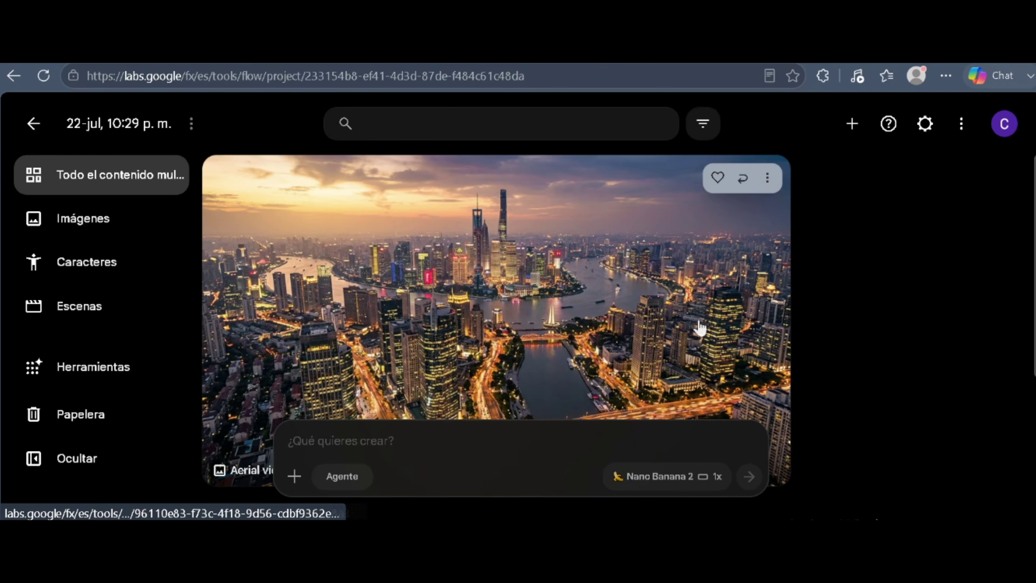
{"action": "scroll", "coordinate": [521, 292], "scroll_direction": "down", "scroll_amount": 3}
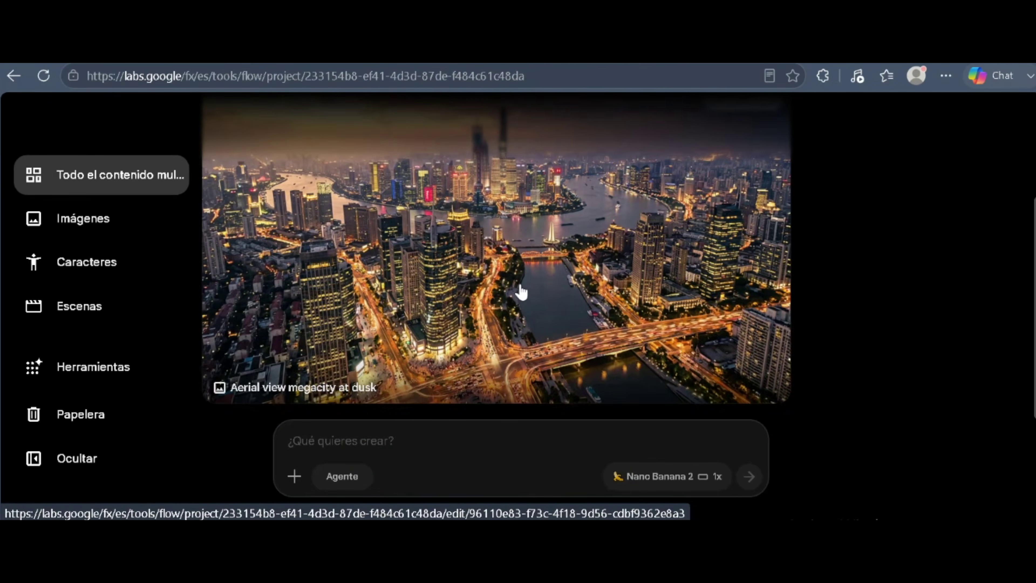
{"action": "scroll", "coordinate": [521, 292], "scroll_direction": "up", "scroll_amount": 3}
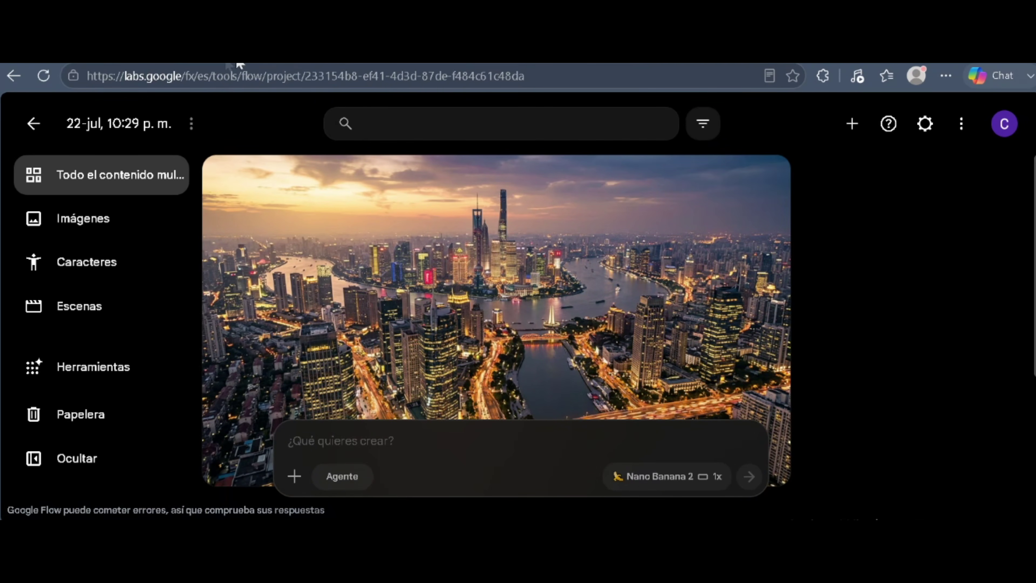
Step: Generate images from Claude's second and third prompts, Earth at night and the vast empty prehistoric plain, and look over the Flow gallery
{"action": "left_click", "coordinate": [316, 62]}
{"action": "scroll", "coordinate": [571, 295], "scroll_direction": "down", "scroll_amount": 8}
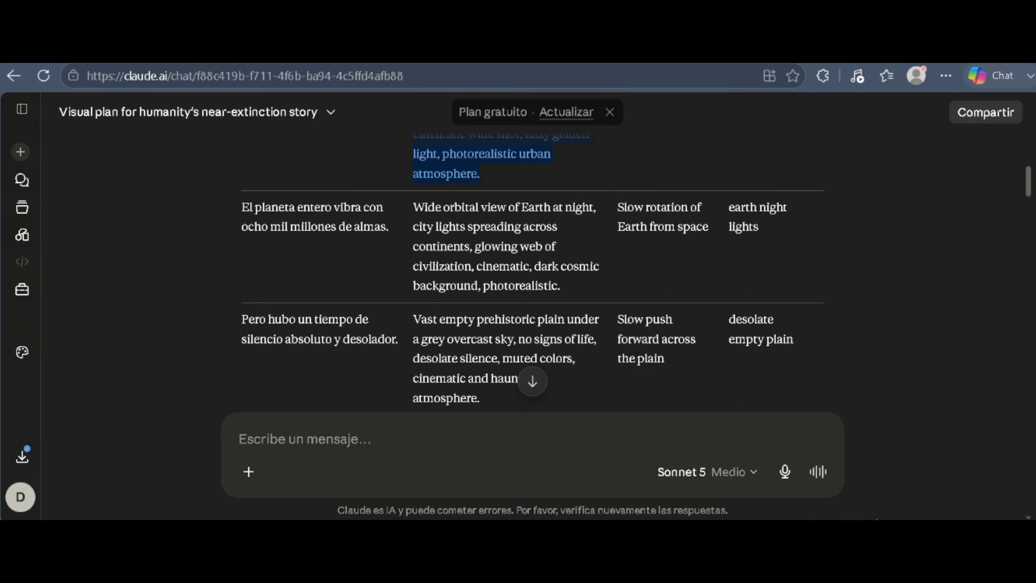
{"action": "key", "text": "ctrl+Tab"}
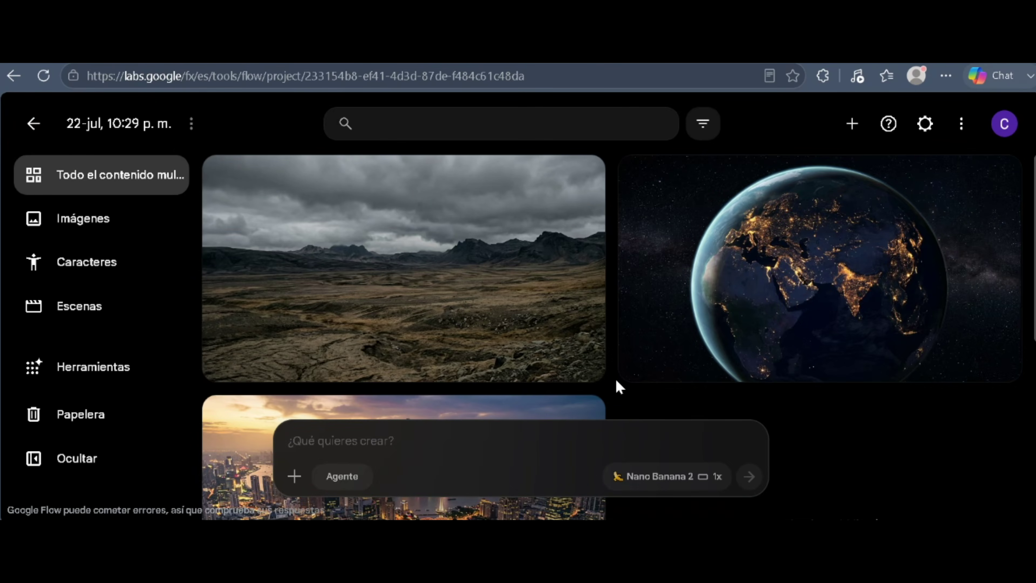
{"action": "scroll", "coordinate": [615, 378], "scroll_direction": "down", "scroll_amount": 5}
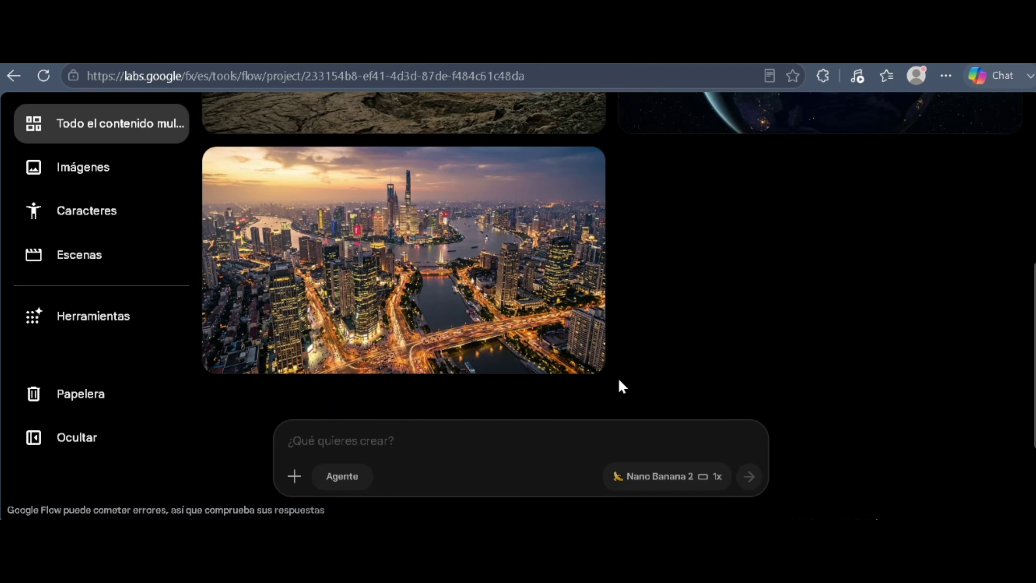
{"action": "scroll", "coordinate": [618, 378], "scroll_direction": "up", "scroll_amount": 3}
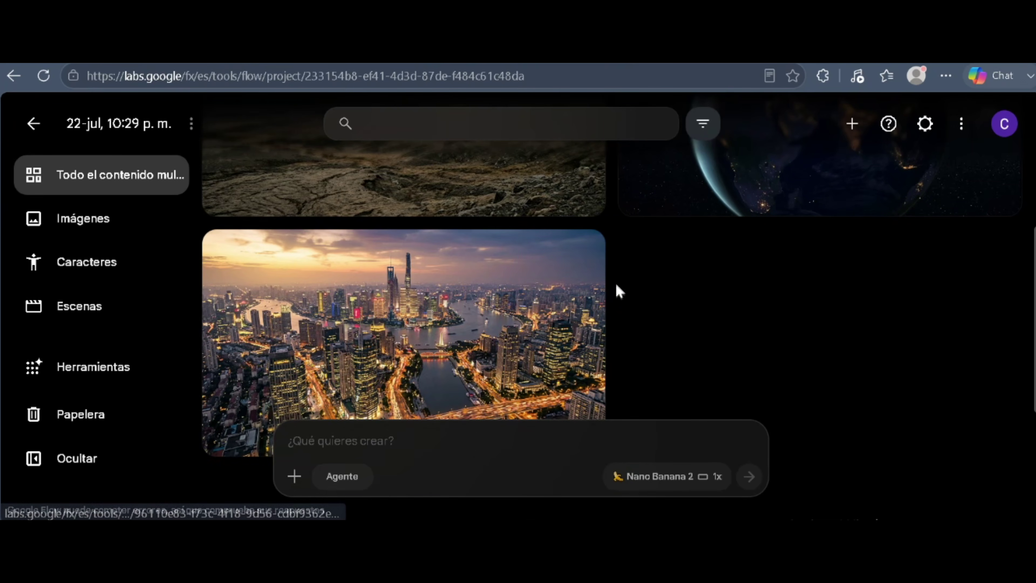
{"action": "scroll", "coordinate": [616, 286], "scroll_direction": "up", "scroll_amount": 4}
{"action": "scroll", "coordinate": [614, 302], "scroll_direction": "down", "scroll_amount": 2}
{"action": "scroll", "coordinate": [610, 308], "scroll_direction": "up", "scroll_amount": 2}
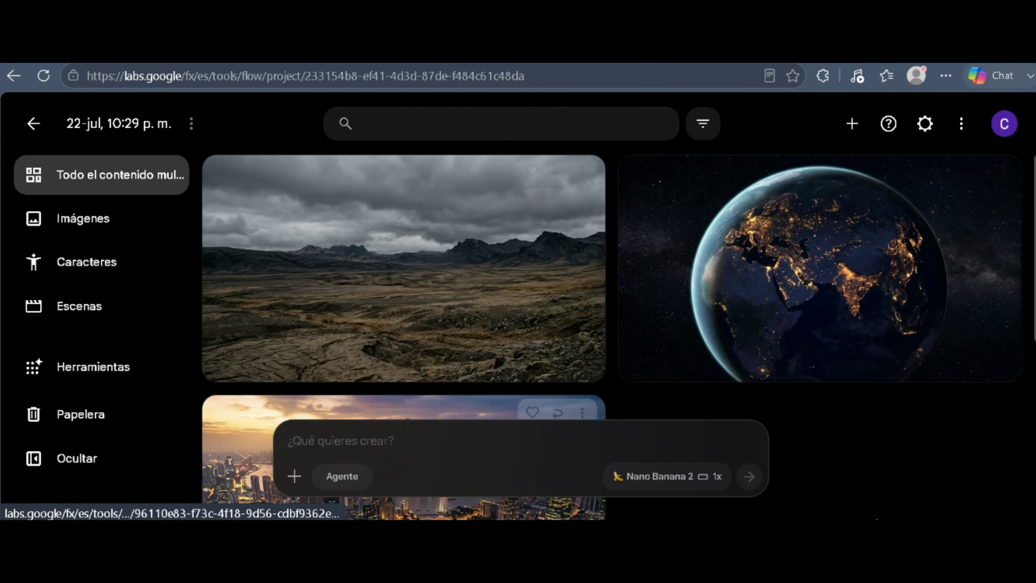
Step: Open the Flow agent and attach the empty prehistoric plain image to the request as a reference
{"action": "left_click", "coordinate": [353, 480]}
{"action": "left_click", "coordinate": [747, 440]}
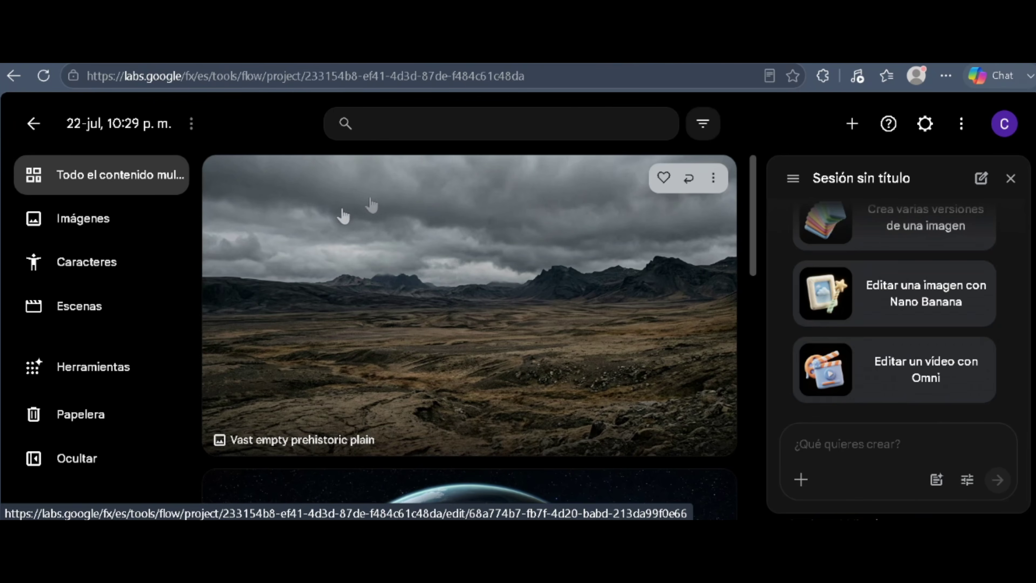
{"action": "left_click_drag", "start_coordinate": [376, 220], "coordinate": [881, 445]}
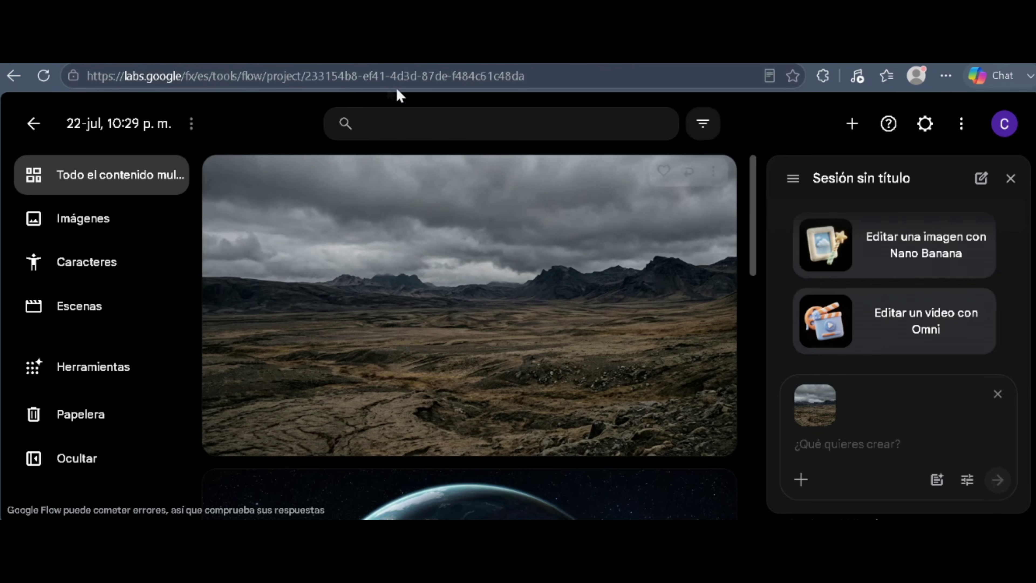
Step: Ask the agent to generate blank-line-separated prompts in the reference image's visual style, pasting Claude's image prompts from the cliff silhouette through the ancient family at sunset
{"action": "left_click", "coordinate": [361, 53]}
{"action": "left_click", "coordinate": [417, 200]}
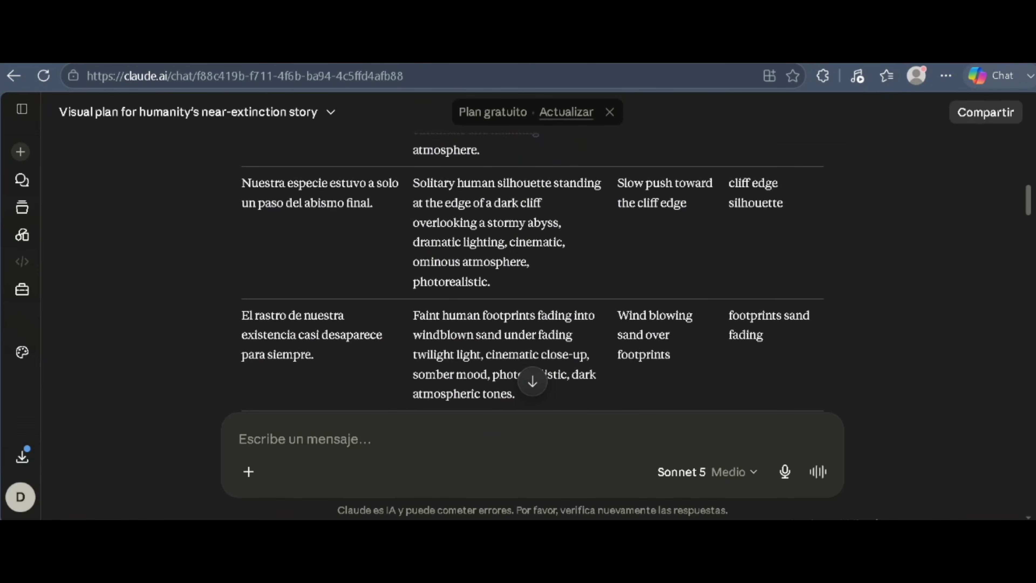
{"action": "left_click_drag", "start_coordinate": [412, 183], "coordinate": [537, 269]}
{"action": "left_click", "coordinate": [361, 54]}
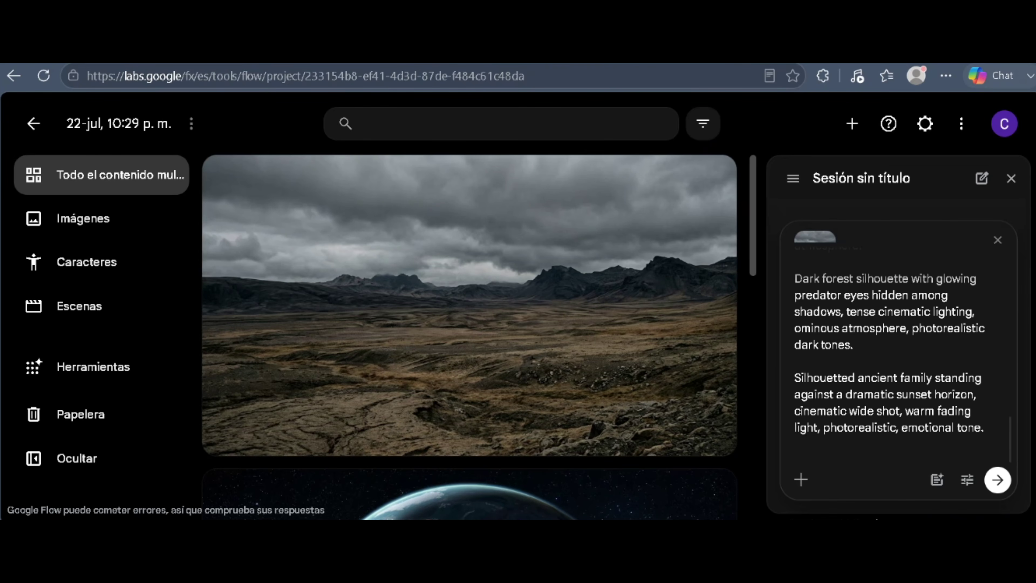
{"action": "scroll", "coordinate": [894, 355], "scroll_direction": "up", "scroll_amount": 15}
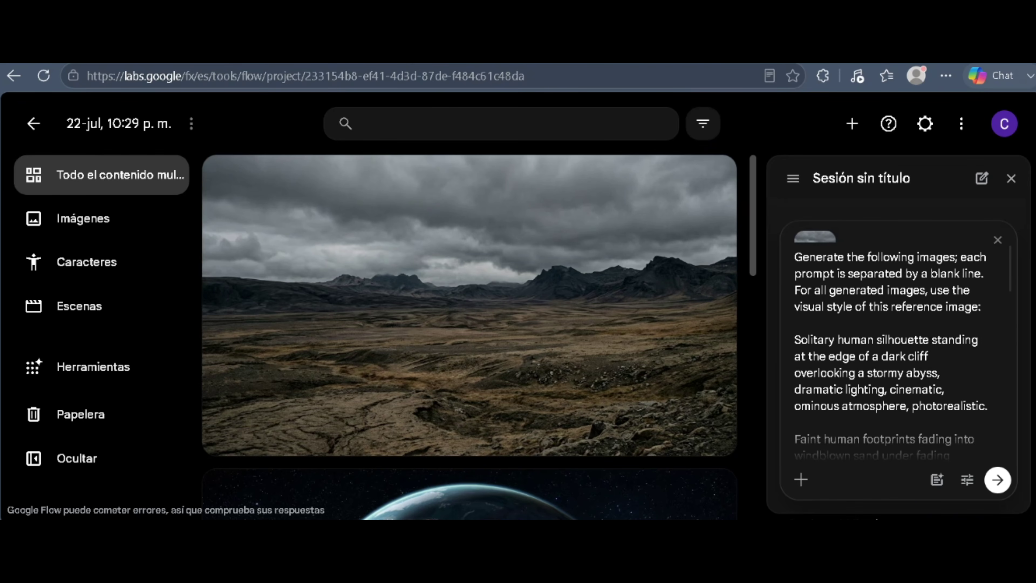
{"action": "left_click_drag", "start_coordinate": [794, 257], "coordinate": [947, 273]}
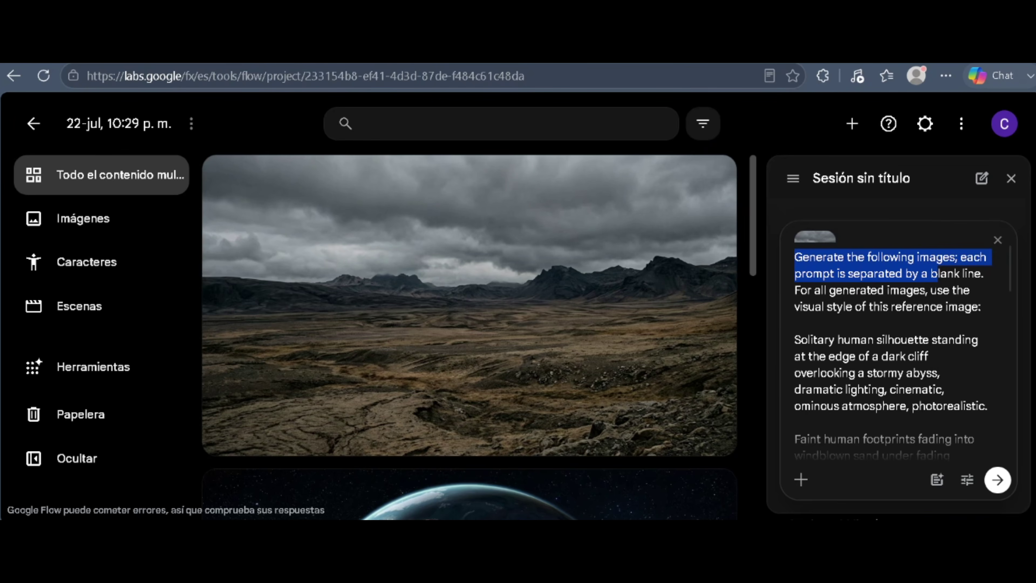
{"action": "left_click_drag", "start_coordinate": [940, 273], "coordinate": [983, 274]}
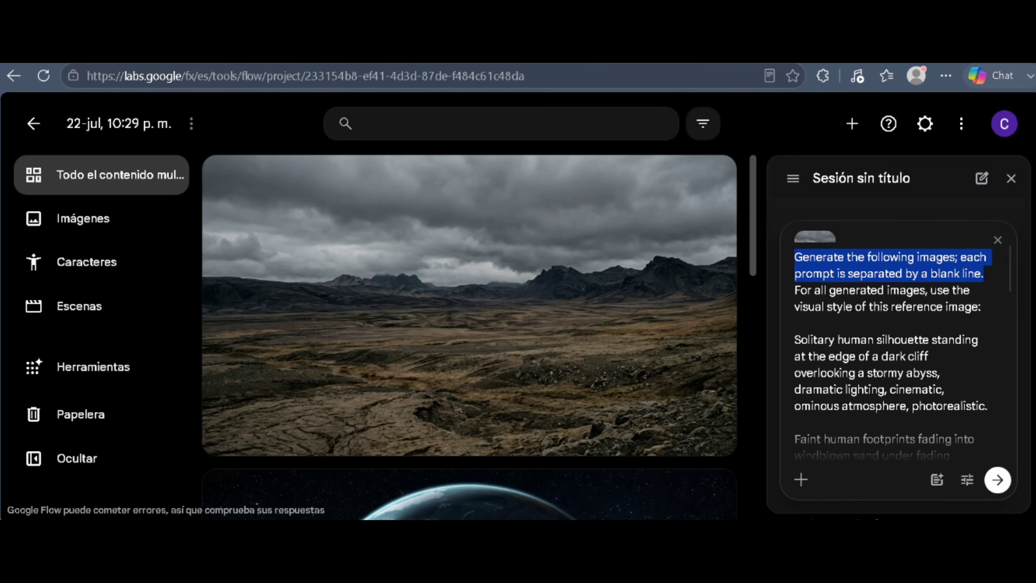
{"action": "mouse_move", "coordinate": [809, 243]}
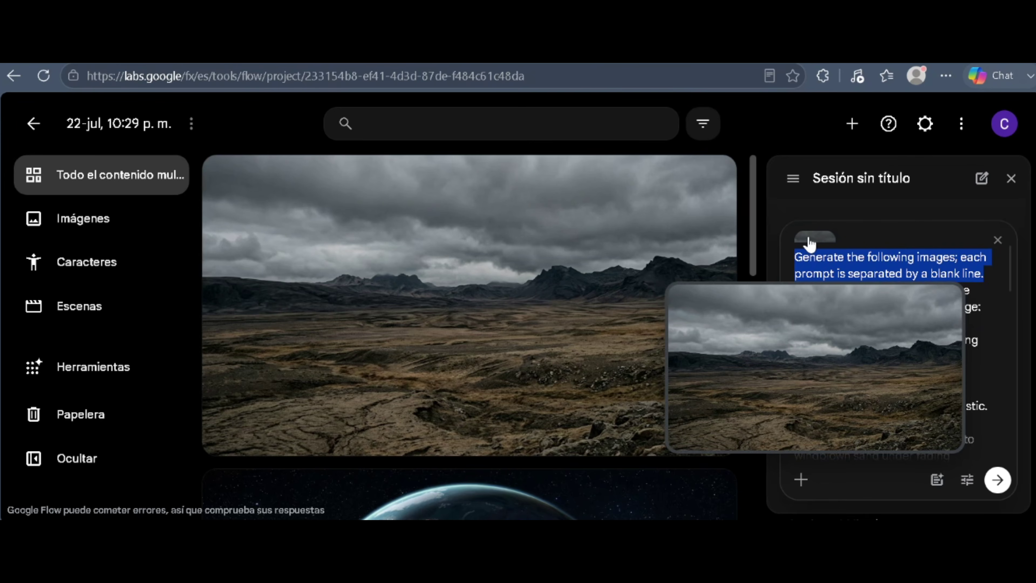
{"action": "left_click", "coordinate": [865, 356]}
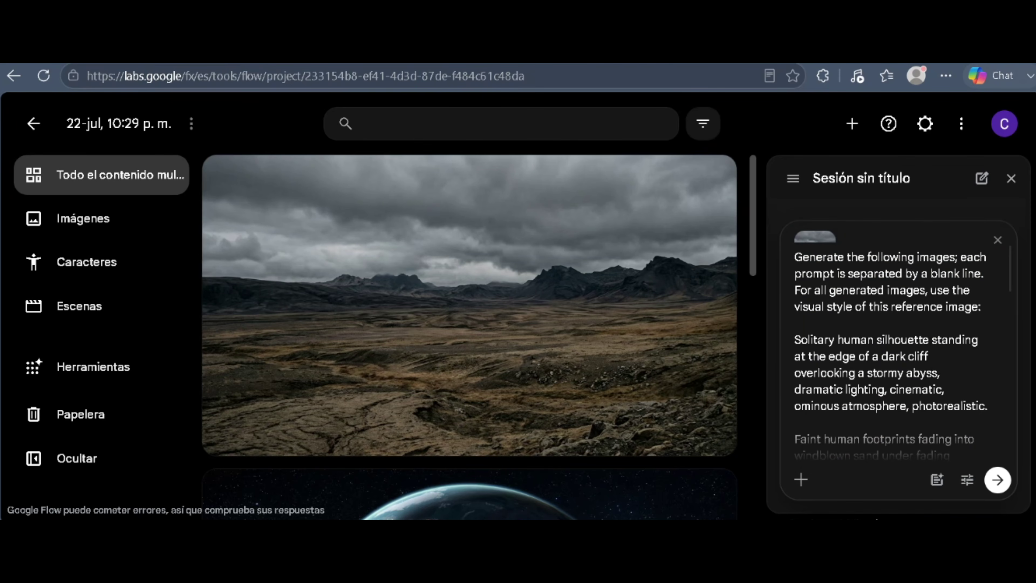
Step: Review and save the agent's default image and video generation settings, submit the batch request and browse the generated images
{"action": "left_click", "coordinate": [967, 480]}
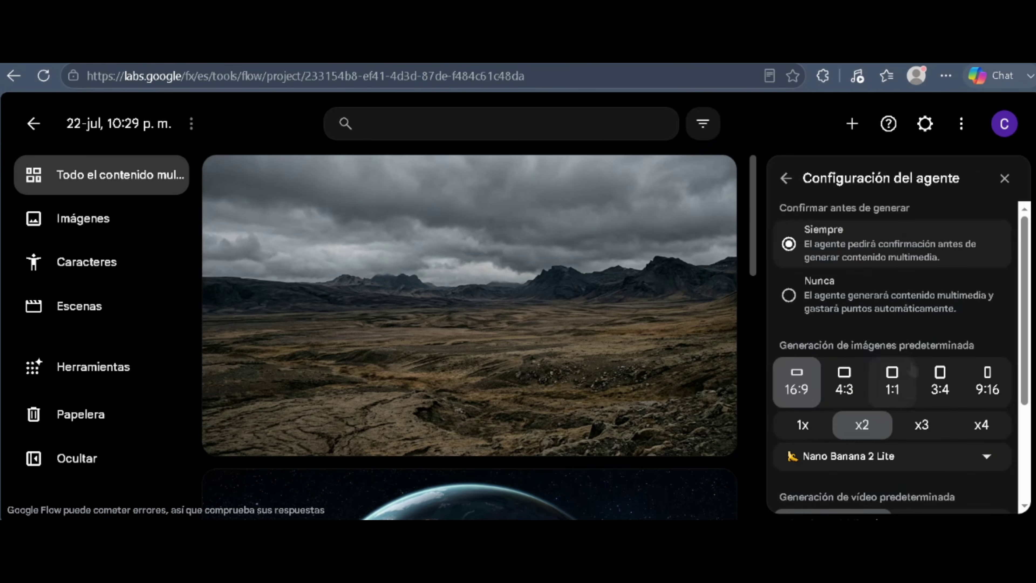
{"action": "scroll", "coordinate": [881, 367], "scroll_direction": "down", "scroll_amount": 2}
{"action": "scroll", "coordinate": [880, 367], "scroll_direction": "down", "scroll_amount": 2}
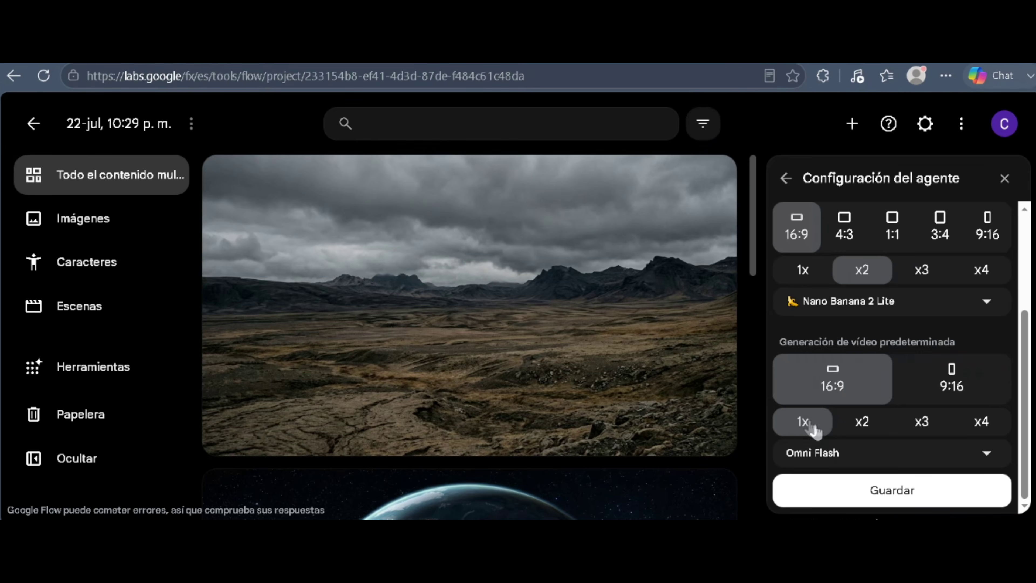
{"action": "left_click", "coordinate": [880, 500]}
{"action": "left_click", "coordinate": [998, 485]}
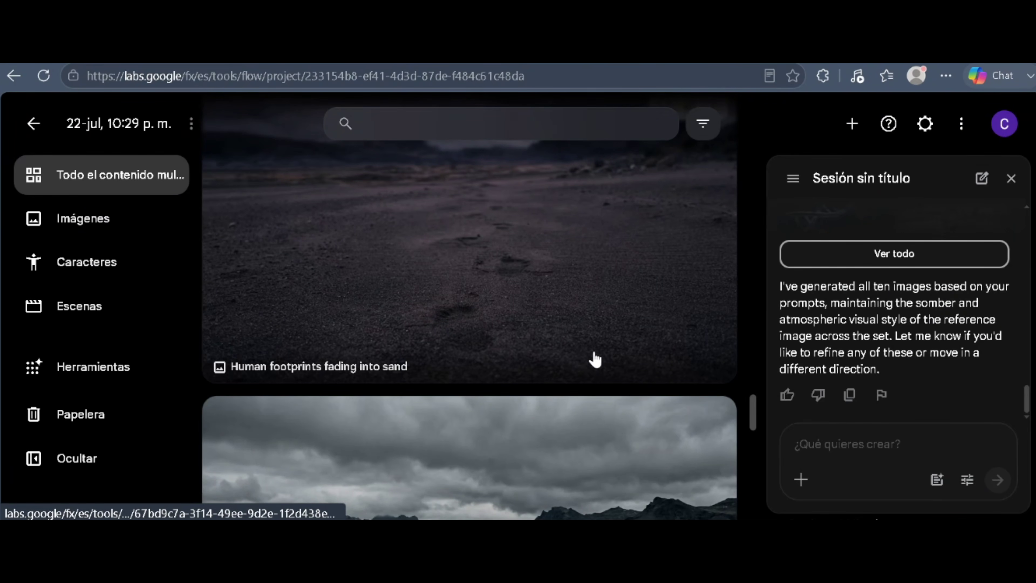
{"action": "scroll", "coordinate": [559, 352], "scroll_direction": "up", "scroll_amount": 5}
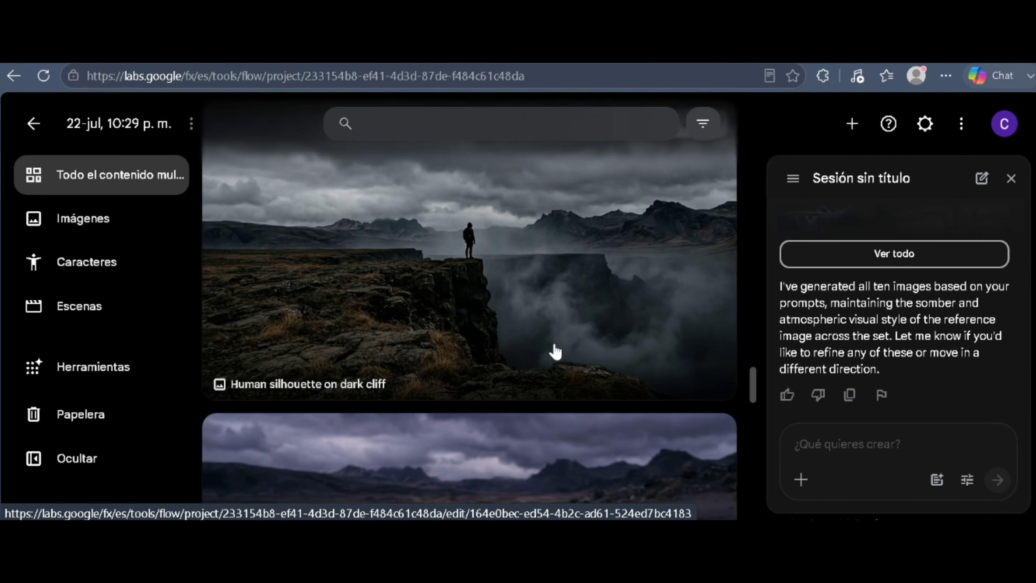
Step: Look over the batch-generated scene images in the Flow gallery, from the collapsing early humans to the empty prehistoric plain
{"action": "scroll", "coordinate": [530, 342], "scroll_direction": "up", "scroll_amount": 5}
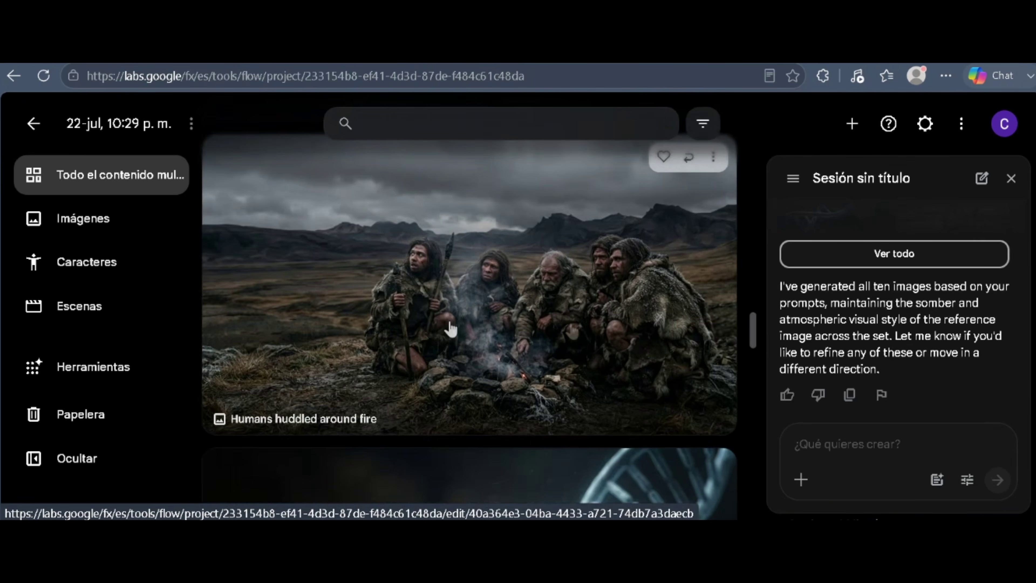
{"action": "scroll", "coordinate": [555, 315], "scroll_direction": "up", "scroll_amount": 5}
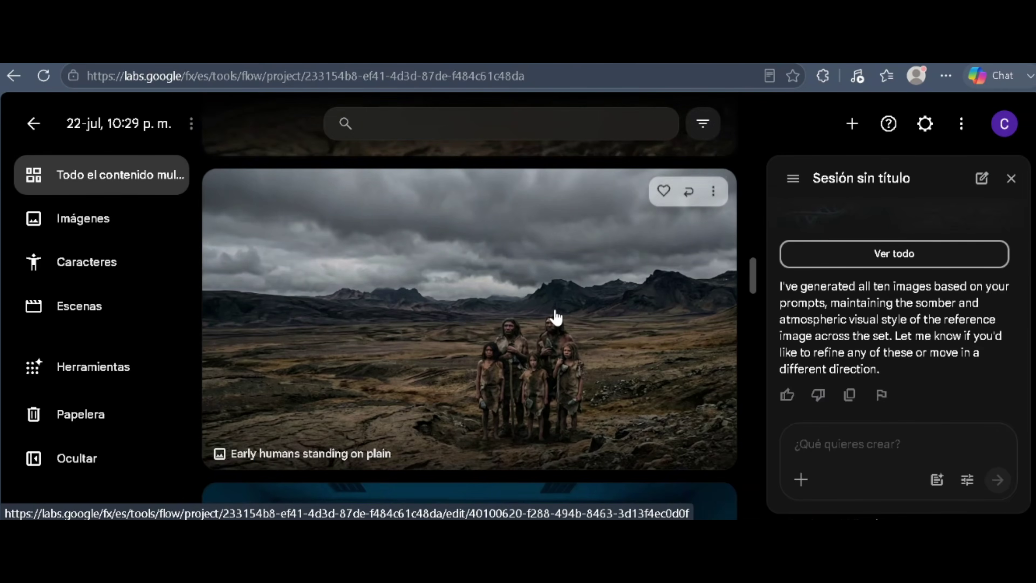
{"action": "scroll", "coordinate": [555, 316], "scroll_direction": "up", "scroll_amount": 5}
{"action": "scroll", "coordinate": [555, 317], "scroll_direction": "up", "scroll_amount": 5}
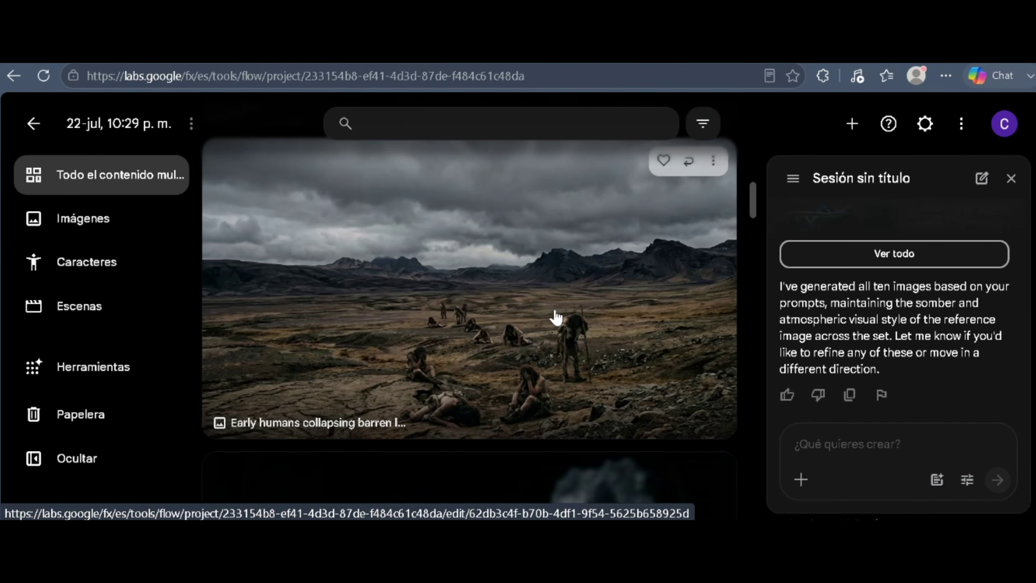
{"action": "scroll", "coordinate": [555, 317], "scroll_direction": "down", "scroll_amount": 15}
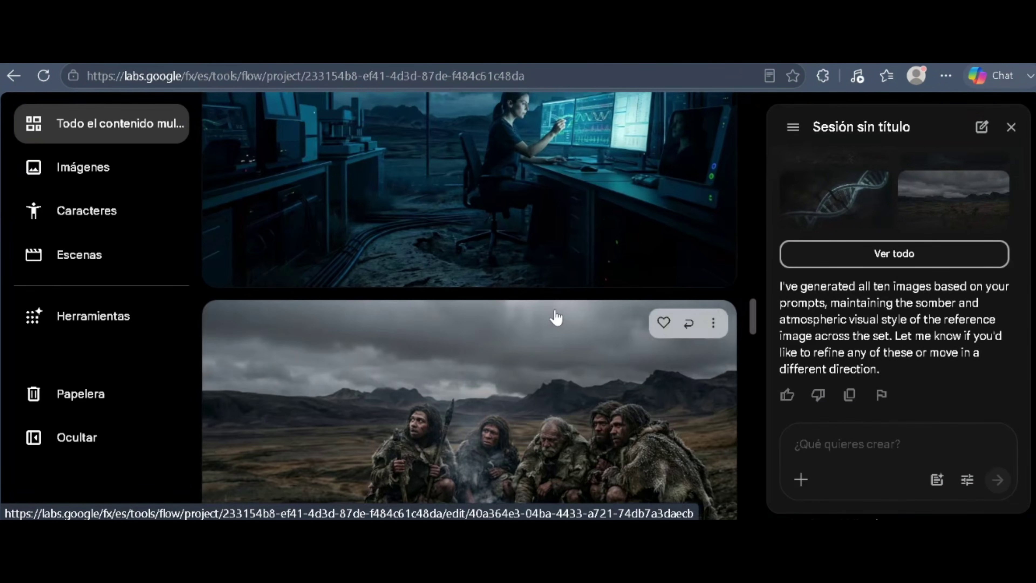
{"action": "scroll", "coordinate": [555, 317], "scroll_direction": "down", "scroll_amount": 20}
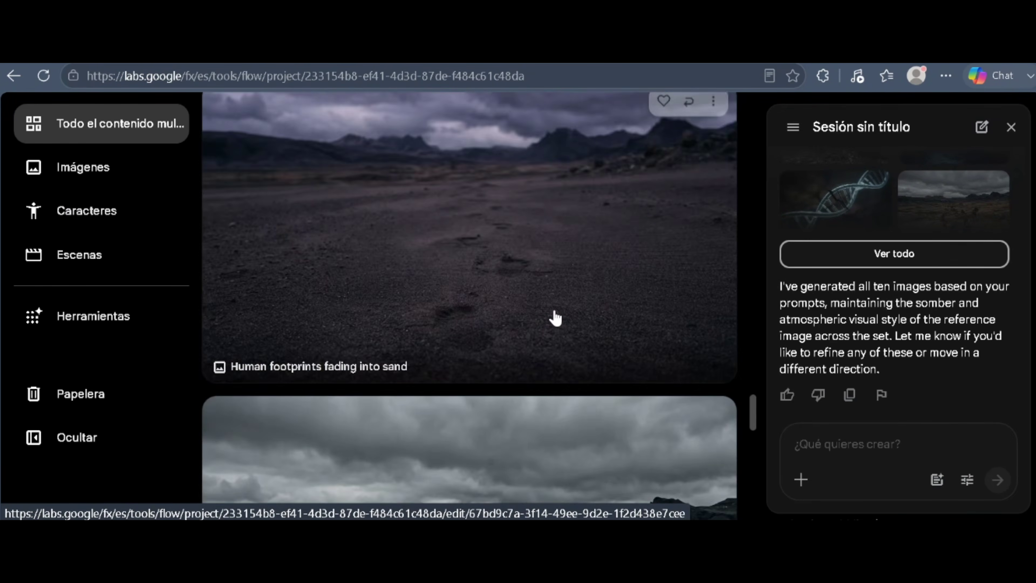
{"action": "scroll", "coordinate": [555, 317], "scroll_direction": "down", "scroll_amount": 4}
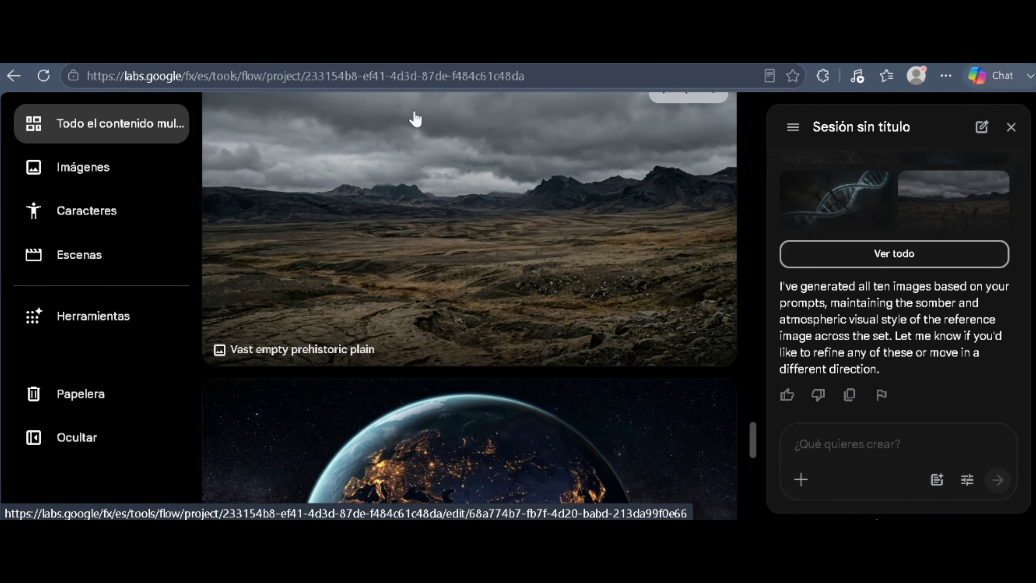
Step: Switch to Claude's scene table and copy the first image-to-video prompt, "Slow aerial push forward over the skyline"
{"action": "left_click", "coordinate": [383, 52]}
{"action": "scroll", "coordinate": [651, 312], "scroll_direction": "up", "scroll_amount": 5}
{"action": "scroll", "coordinate": [653, 316], "scroll_direction": "up", "scroll_amount": 12}
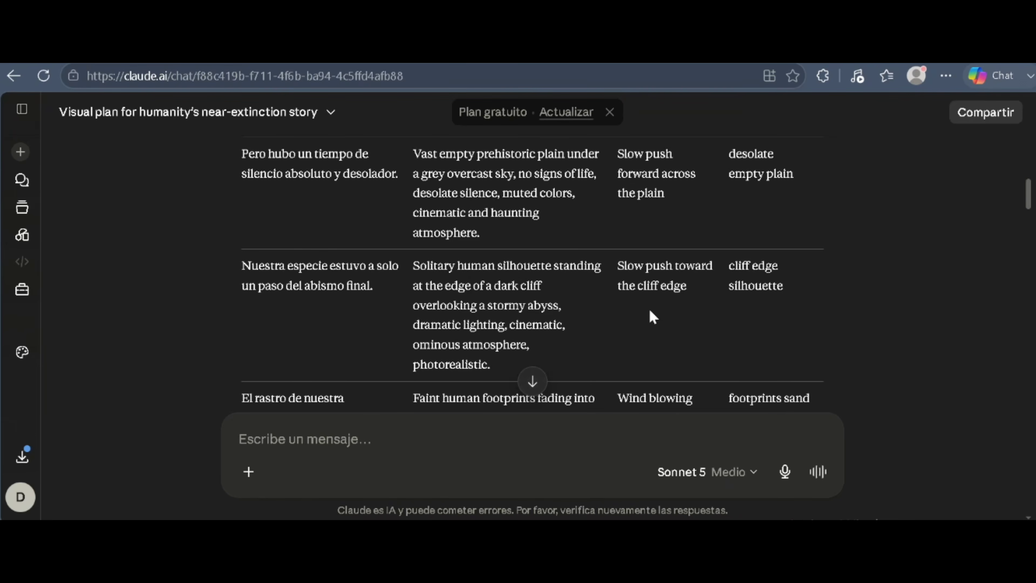
{"action": "left_click_drag", "start_coordinate": [617, 323], "coordinate": [668, 370]}
{"action": "key", "text": "ctrl+c"}
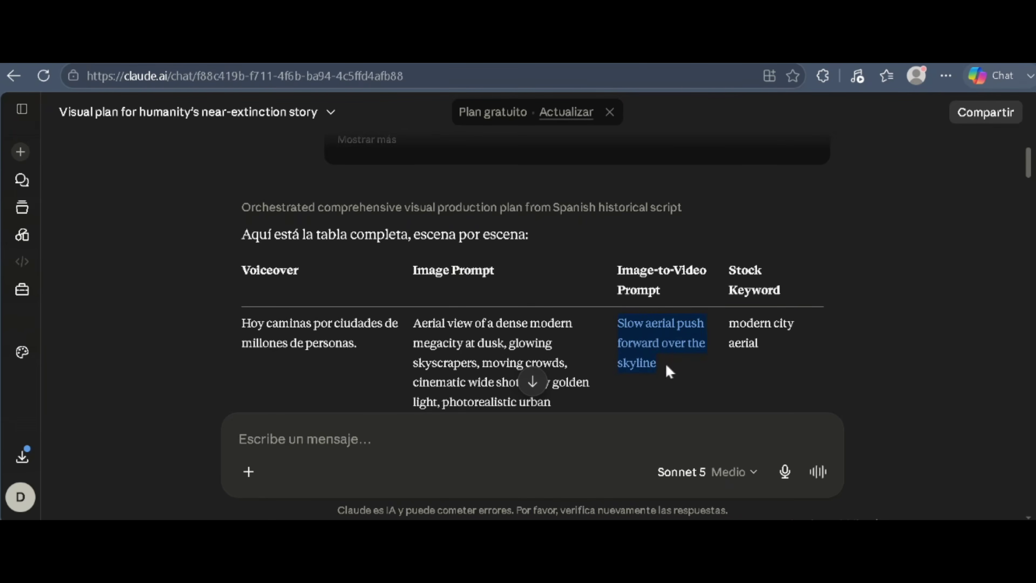
Step: Return to Flow, close the agent session, attach the megacity at dusk image to the request and paste the copied skyline prompt
{"action": "key", "text": "ctrl+Tab"}
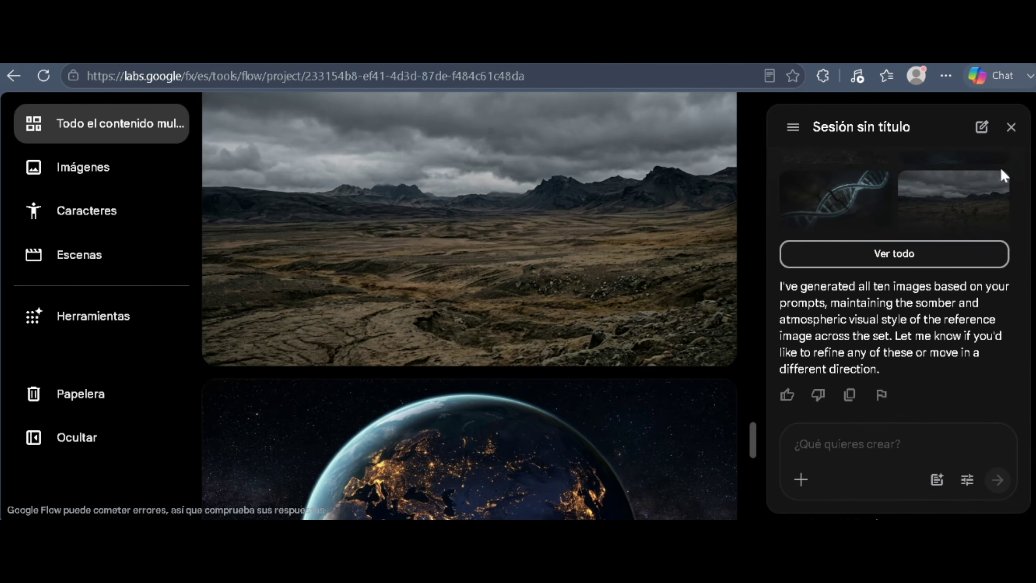
{"action": "left_click", "coordinate": [1011, 128]}
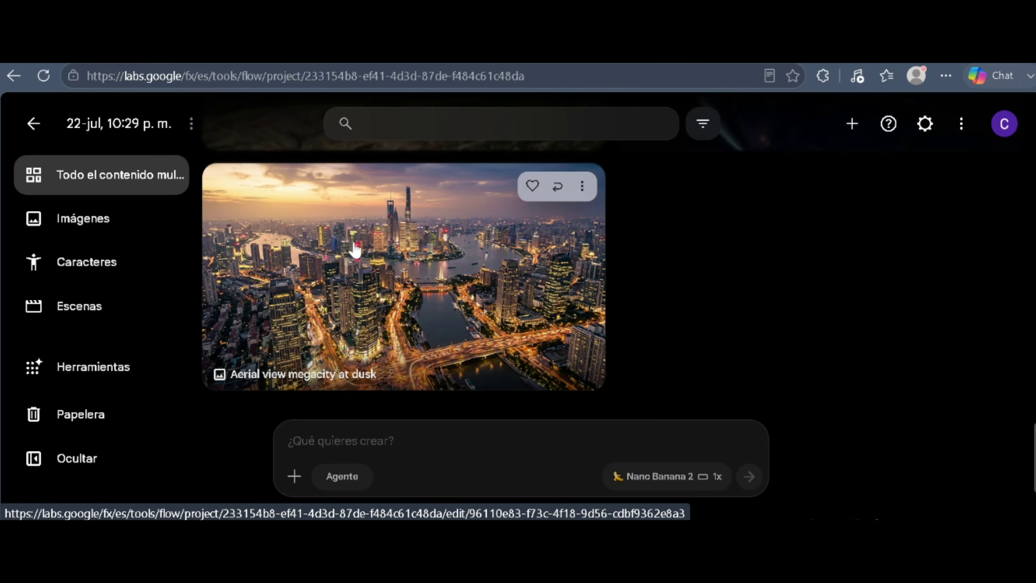
{"action": "left_click_drag", "start_coordinate": [383, 245], "coordinate": [408, 443]}
{"action": "right_click", "coordinate": [386, 446]}
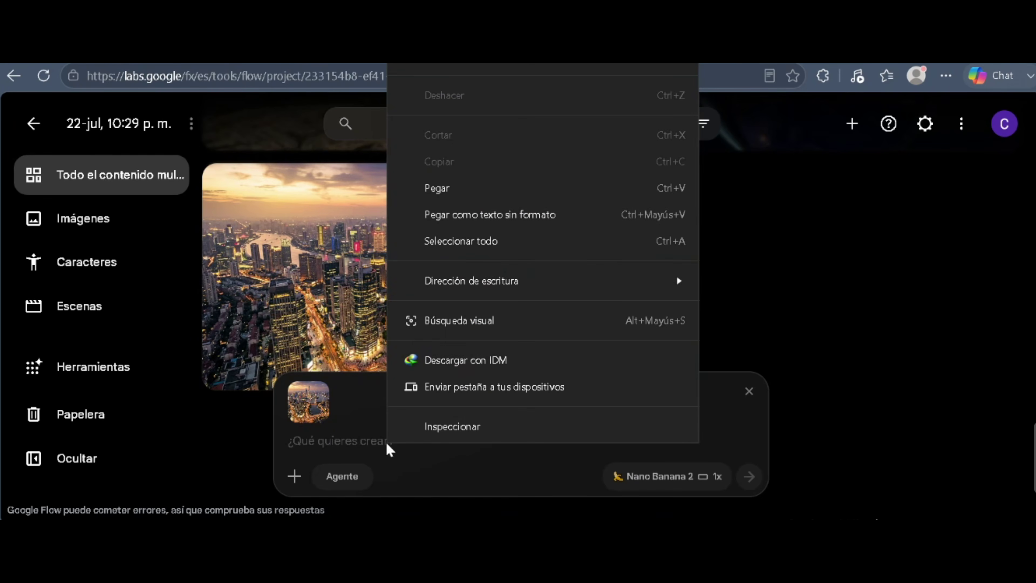
{"action": "left_click", "coordinate": [454, 190]}
Step: Change the generation type from image to video and check the account's available Google Flow points
{"action": "left_click", "coordinate": [646, 479]}
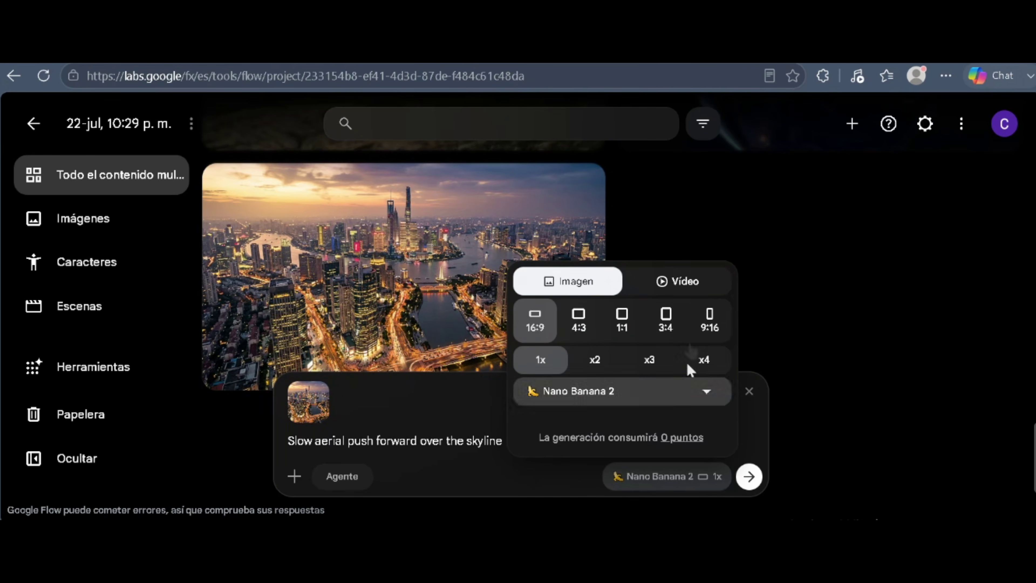
{"action": "left_click", "coordinate": [677, 283]}
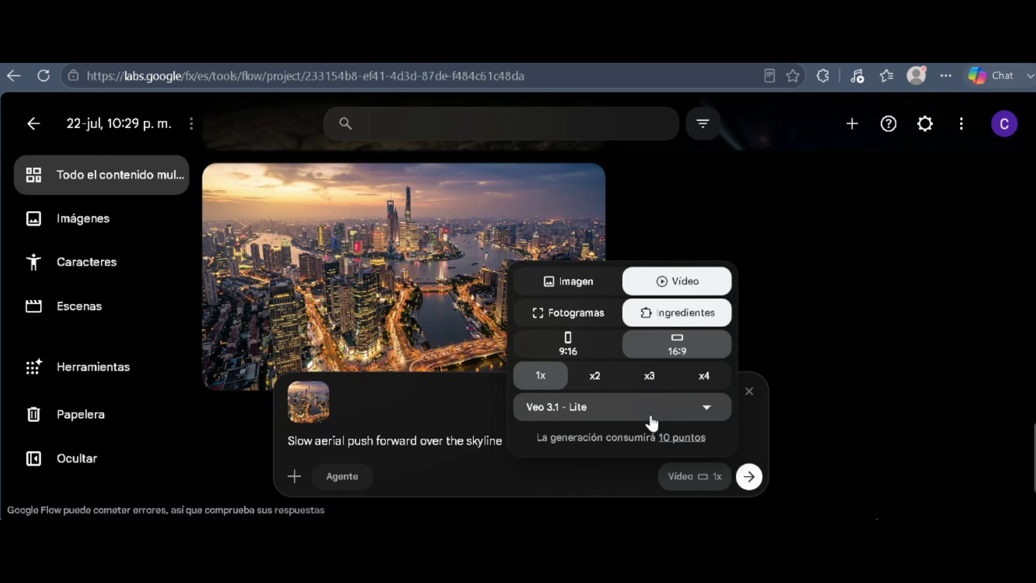
{"action": "left_click", "coordinate": [463, 440]}
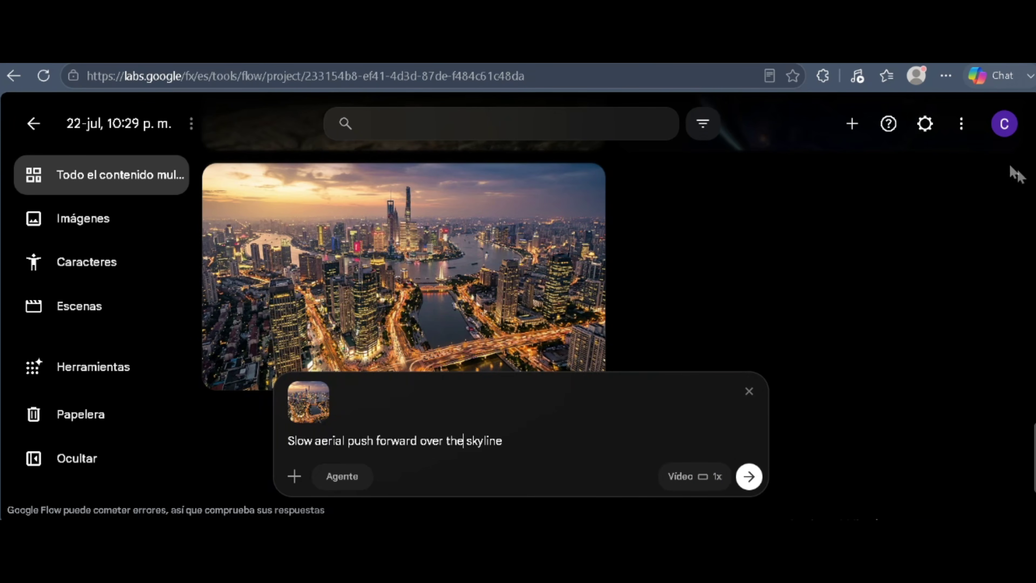
{"action": "left_click", "coordinate": [1004, 123]}
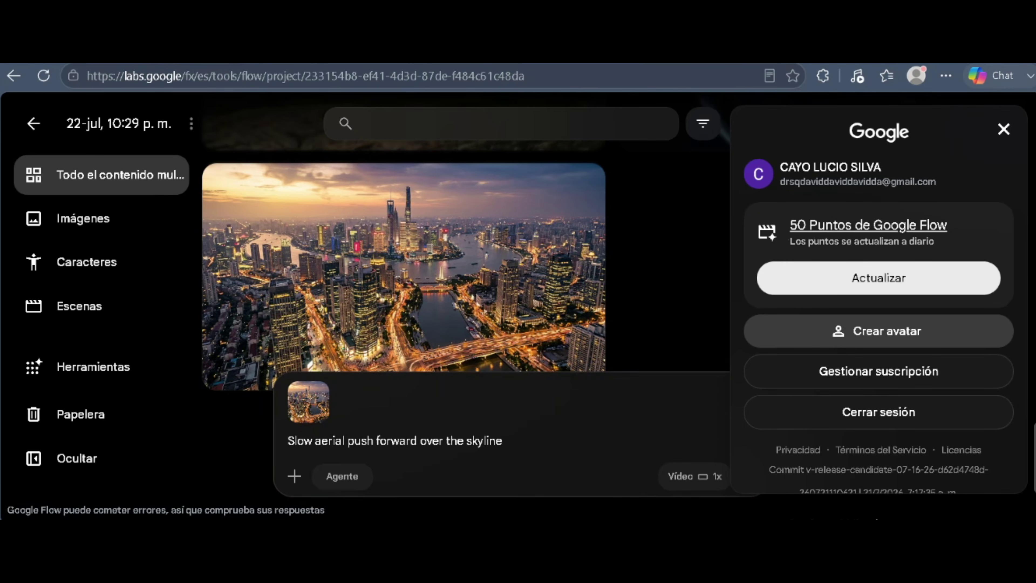
{"action": "left_click", "coordinate": [689, 307]}
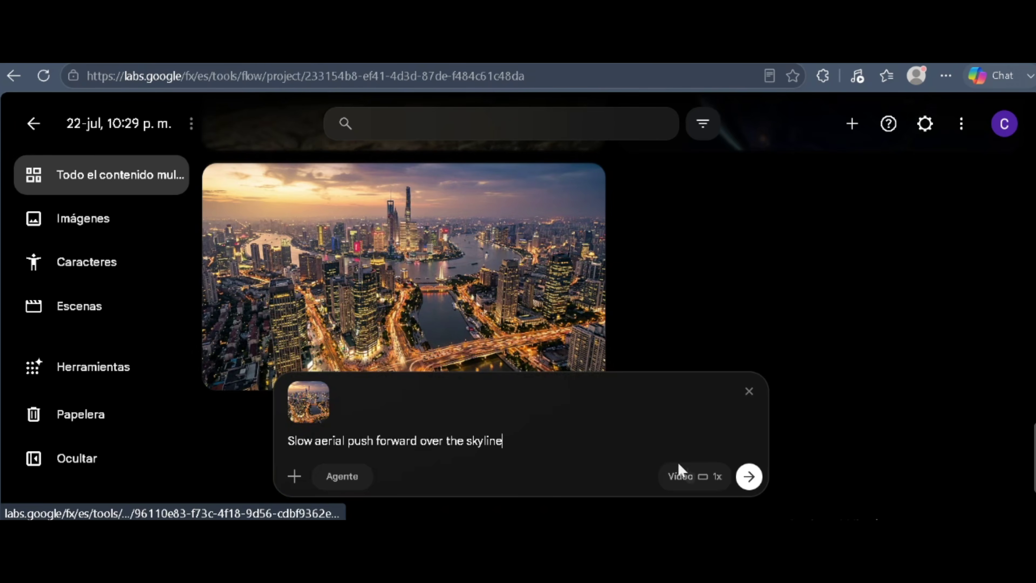
Step: Set the video mode to Fotogramas with the megacity image as initial frame, generate the skyline clip and preview it
{"action": "left_click", "coordinate": [691, 475]}
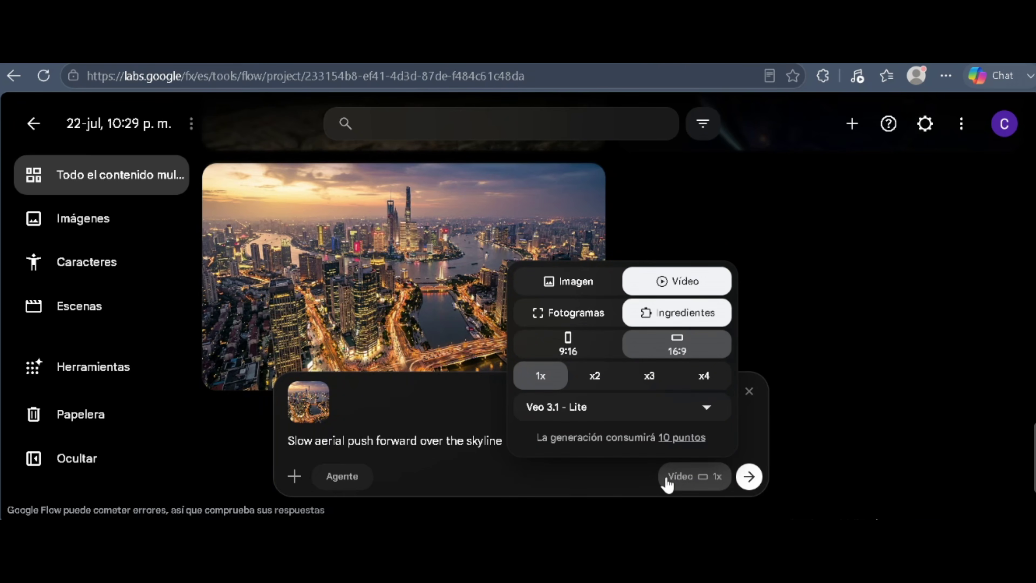
{"action": "left_click", "coordinate": [566, 320]}
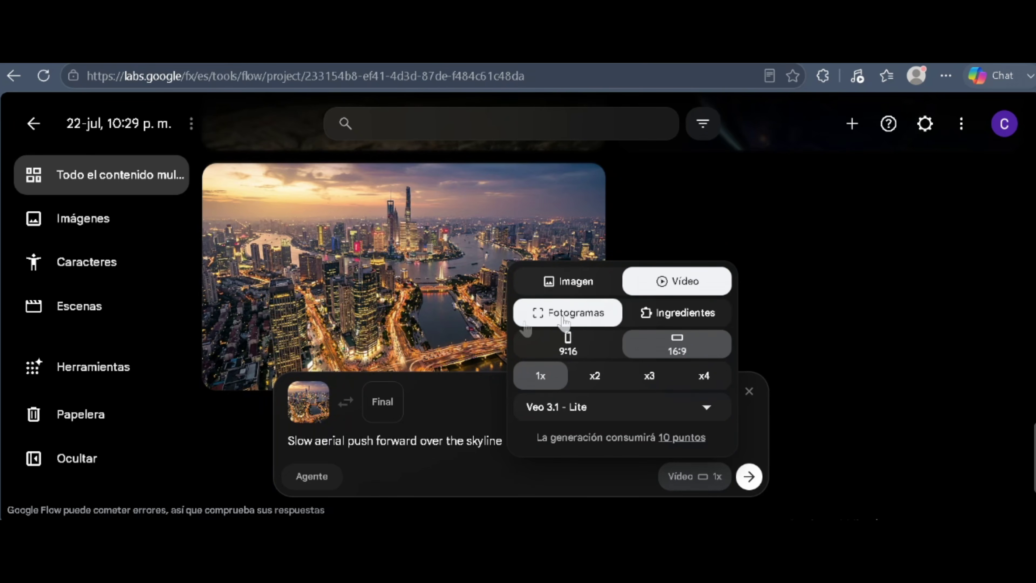
{"action": "left_click", "coordinate": [467, 442]}
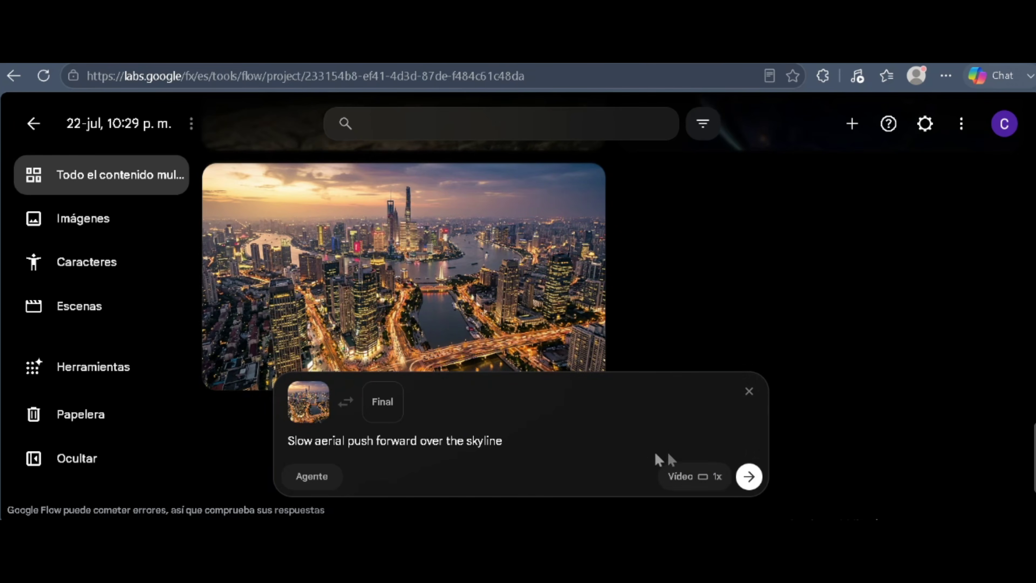
{"action": "left_click", "coordinate": [749, 476]}
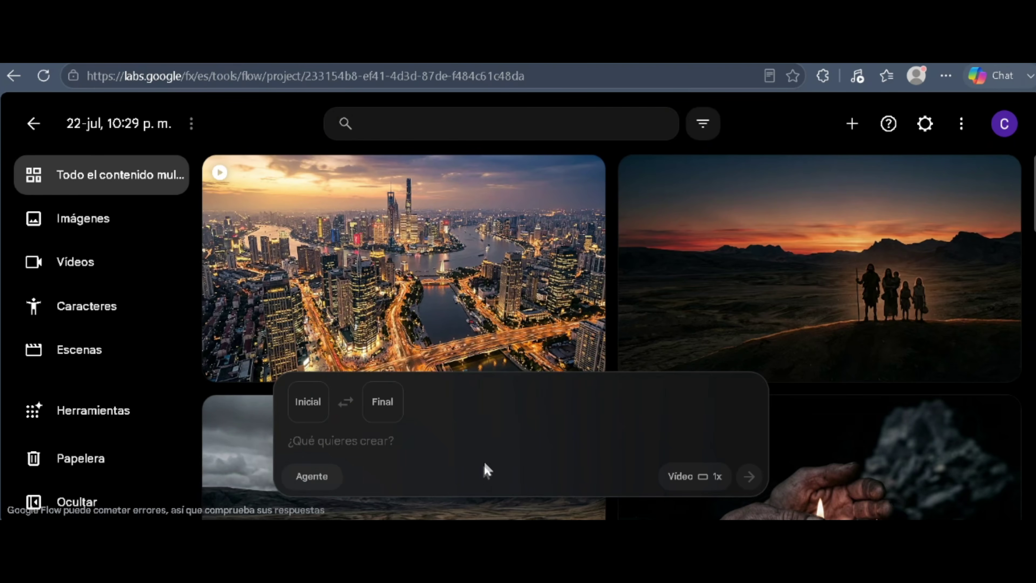
{"action": "mouse_move", "coordinate": [469, 297]}
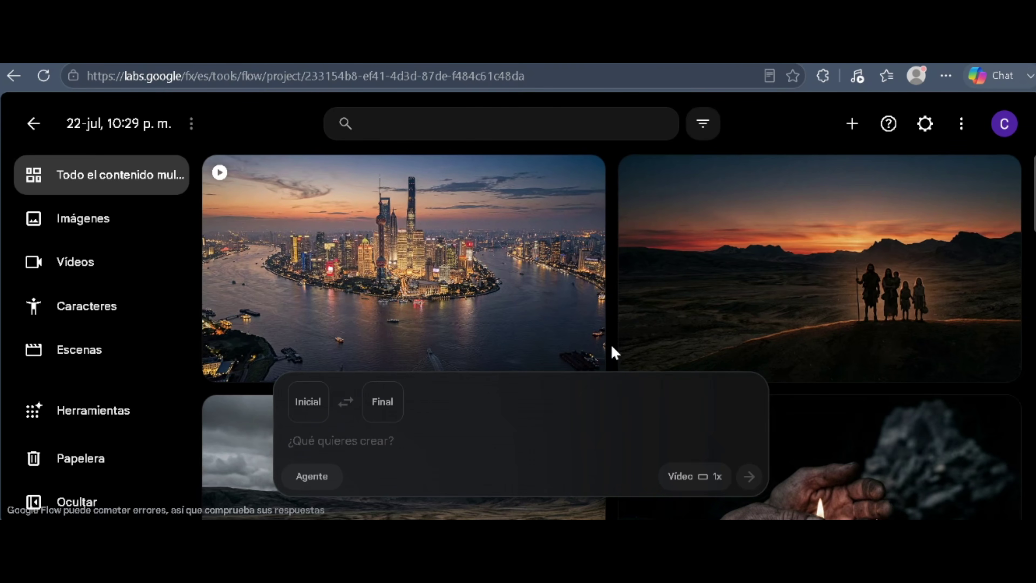
Step: Generate a video from the Earth at night image as initial frame, using Claude's prompt "Slow rotation of Earth from space"
{"action": "scroll", "coordinate": [614, 351], "scroll_direction": "down", "scroll_amount": 10}
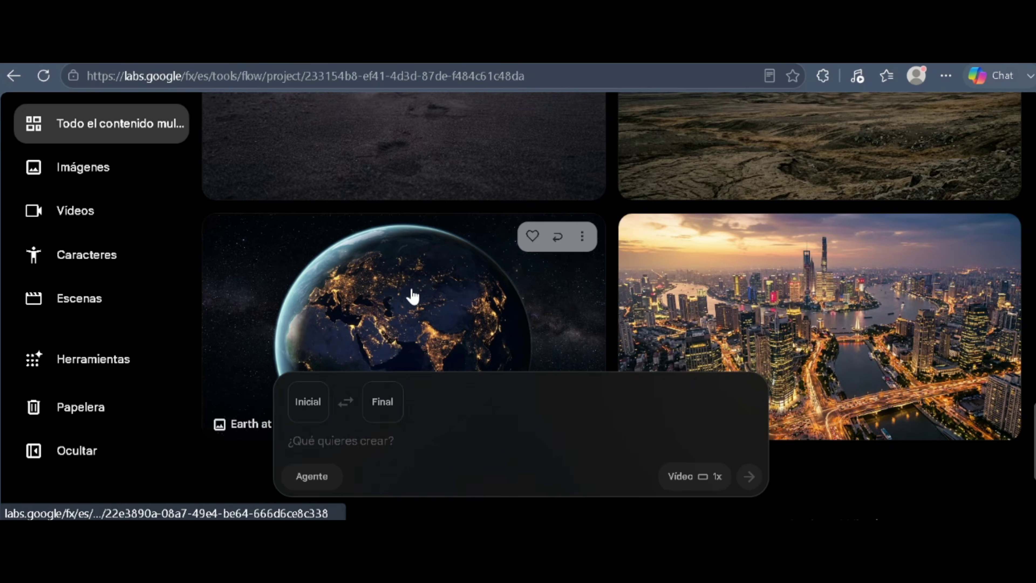
{"action": "left_click_drag", "start_coordinate": [412, 296], "coordinate": [463, 432]}
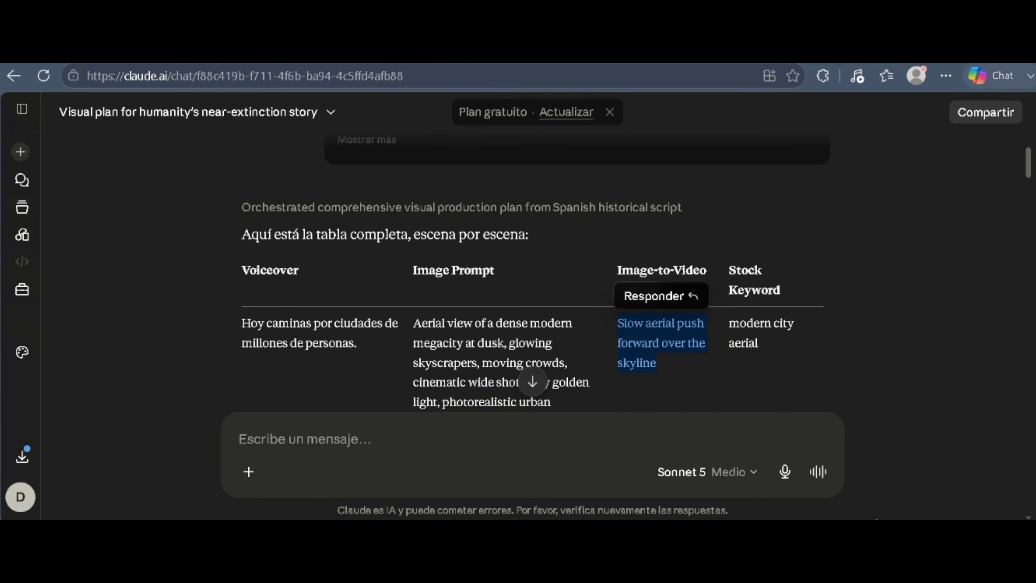
{"action": "scroll", "coordinate": [679, 328], "scroll_direction": "down", "scroll_amount": 6}
{"action": "scroll", "coordinate": [645, 262], "scroll_direction": "up", "scroll_amount": 2}
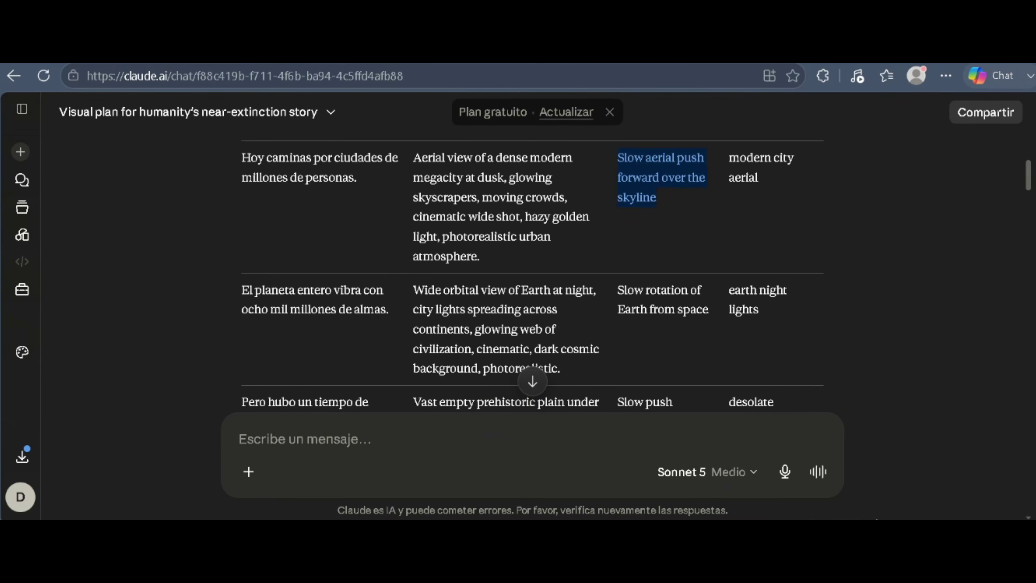
{"action": "triple_click", "coordinate": [670, 305]}
{"action": "key", "text": "ctrl+c"}
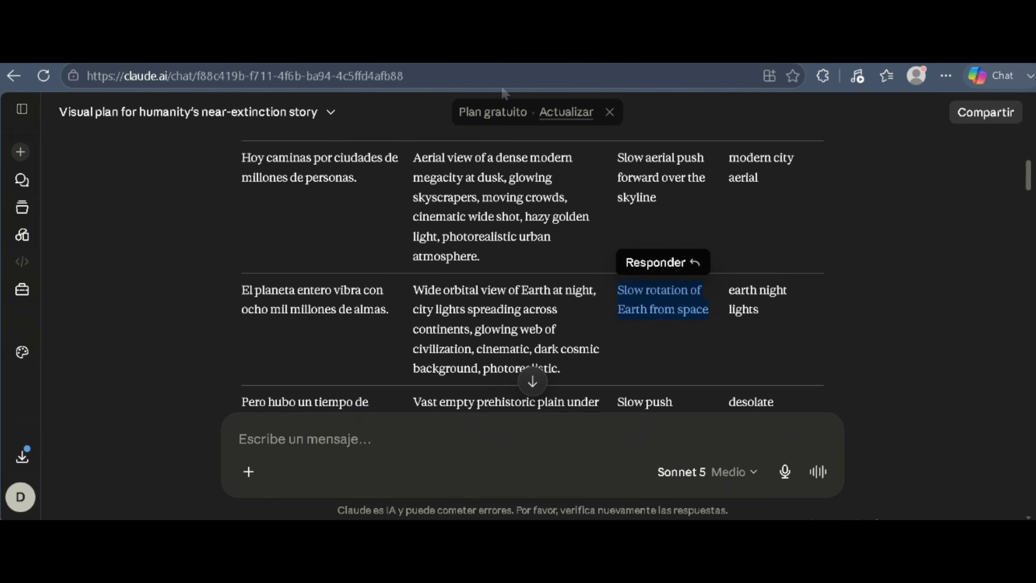
{"action": "left_click", "coordinate": [505, 62]}
{"action": "key", "text": "ctrl+v"}
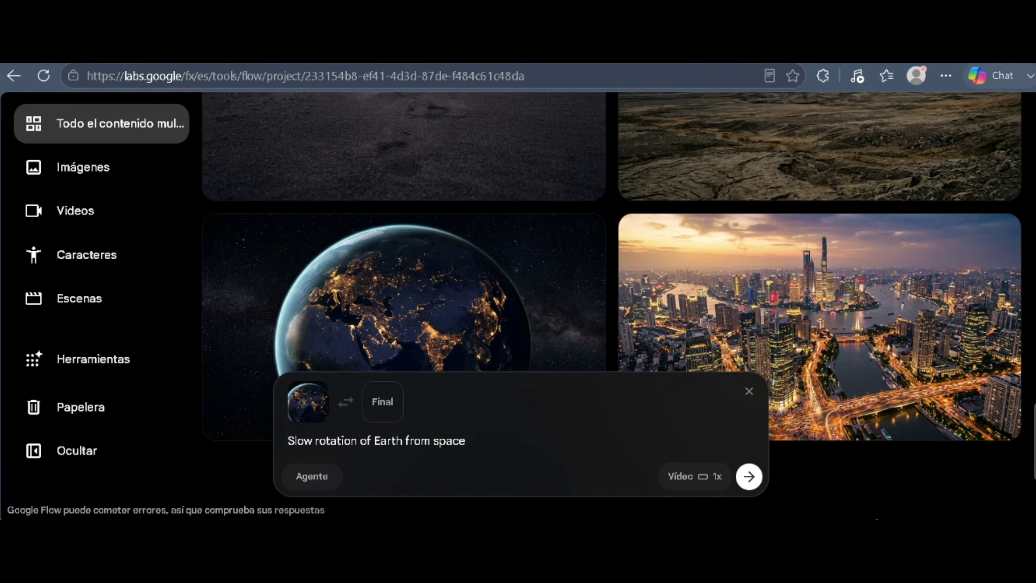
{"action": "left_click", "coordinate": [751, 479]}
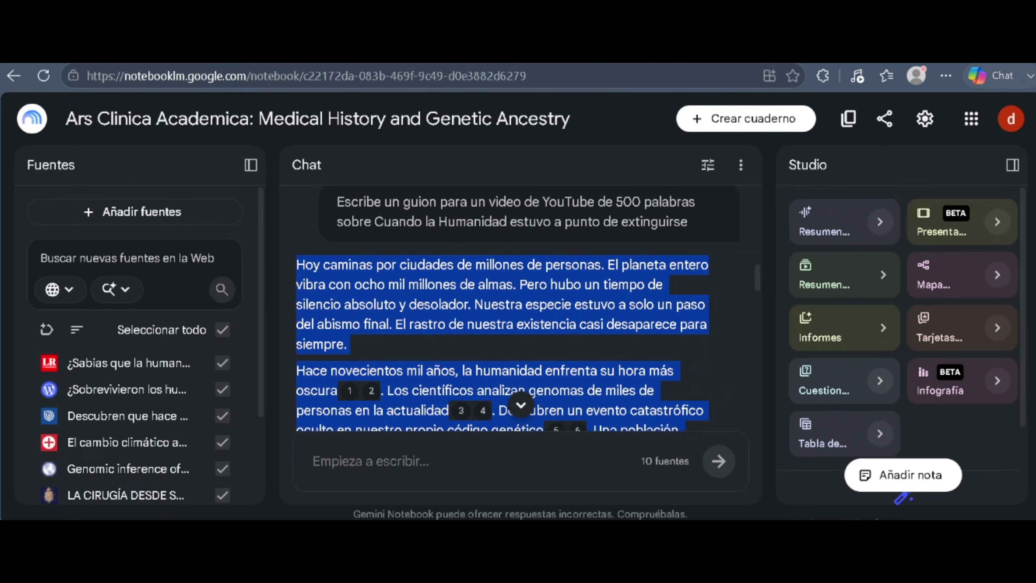
Step: Switch to the NotebookLM chat, review the full extinction script through its closing line and copy the selected text
{"action": "scroll", "coordinate": [441, 290], "scroll_direction": "up", "scroll_amount": 4}
{"action": "scroll", "coordinate": [439, 324], "scroll_direction": "down", "scroll_amount": 6}
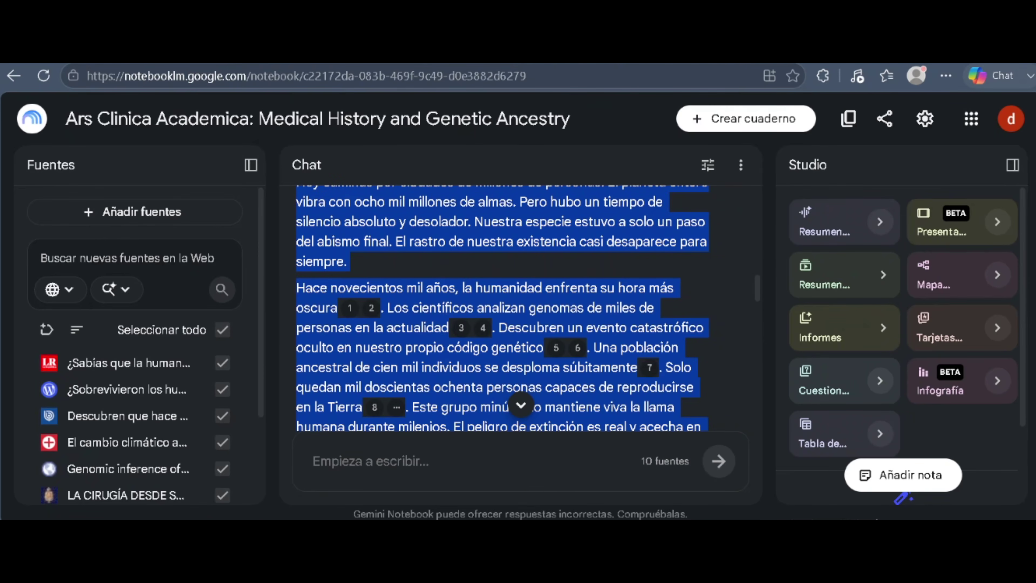
{"action": "scroll", "coordinate": [449, 265], "scroll_direction": "down", "scroll_amount": 15}
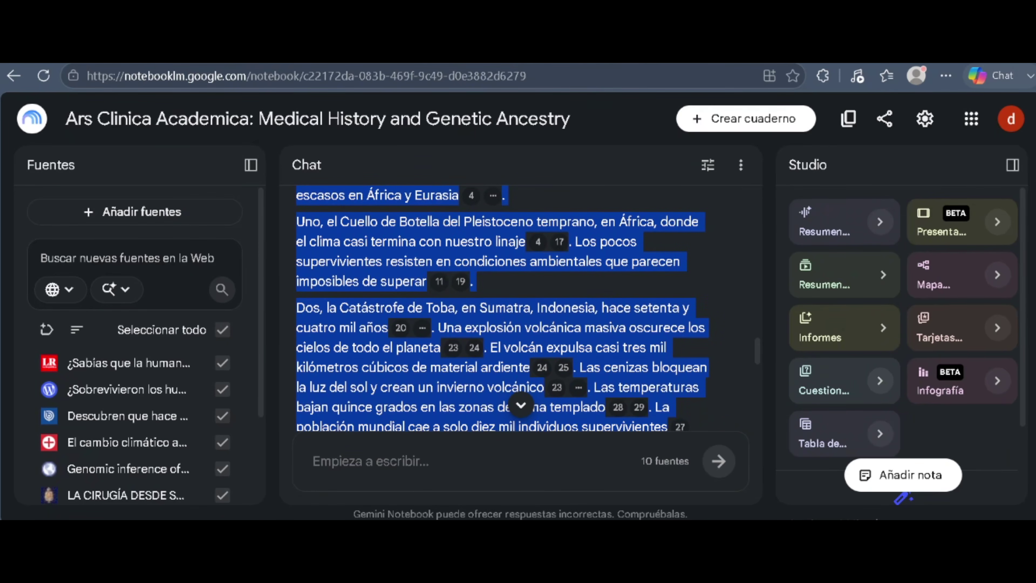
{"action": "scroll", "coordinate": [503, 308], "scroll_direction": "down", "scroll_amount": 4}
{"action": "scroll", "coordinate": [501, 306], "scroll_direction": "down", "scroll_amount": 4}
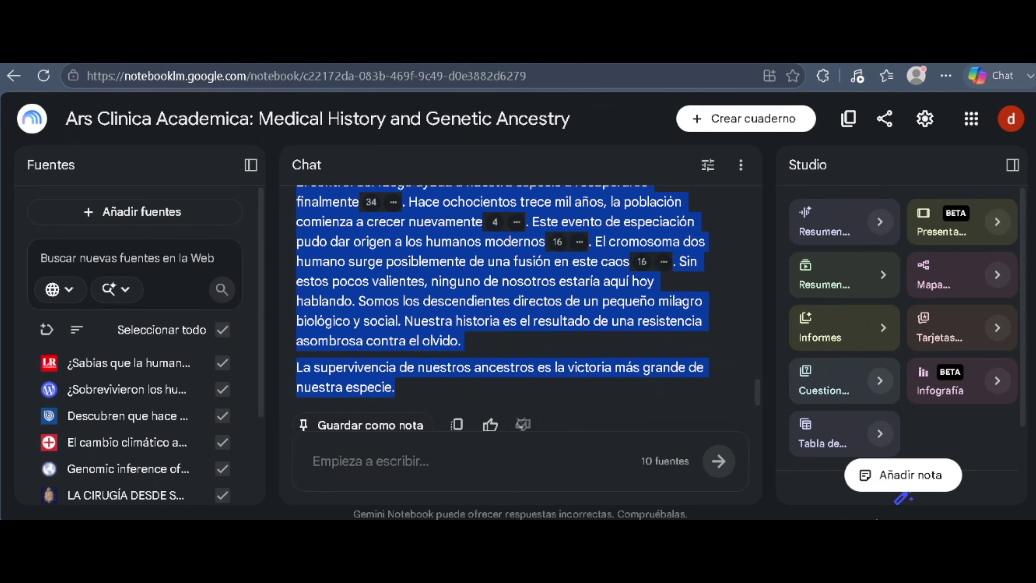
{"action": "right_click", "coordinate": [432, 271]}
{"action": "left_click", "coordinate": [509, 239]}
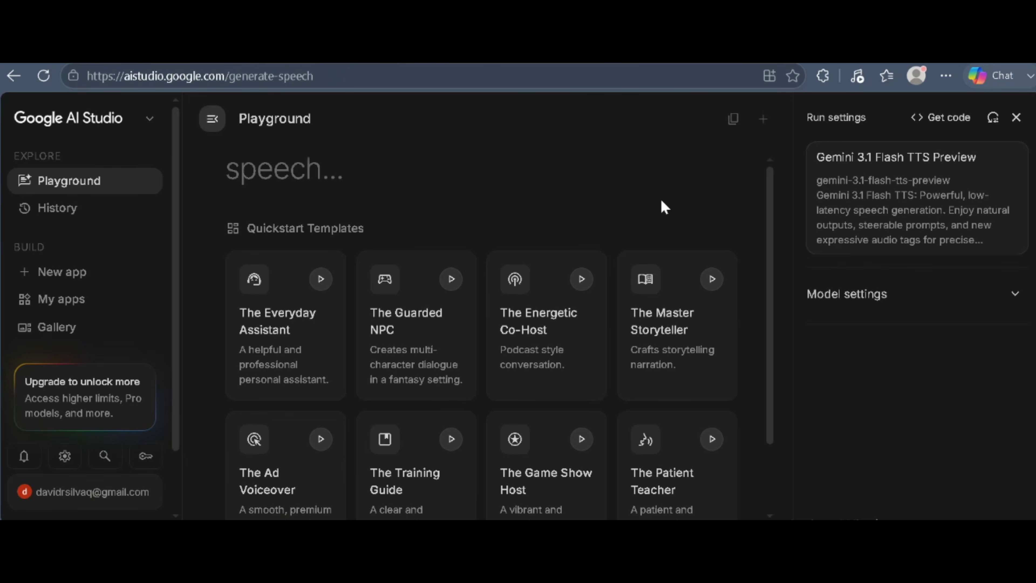
Step: In Google AI Studio, start a new playground and choose Gemini 3.1 Flash TTS Preview from the Speech and Music models
{"action": "left_click", "coordinate": [111, 191]}
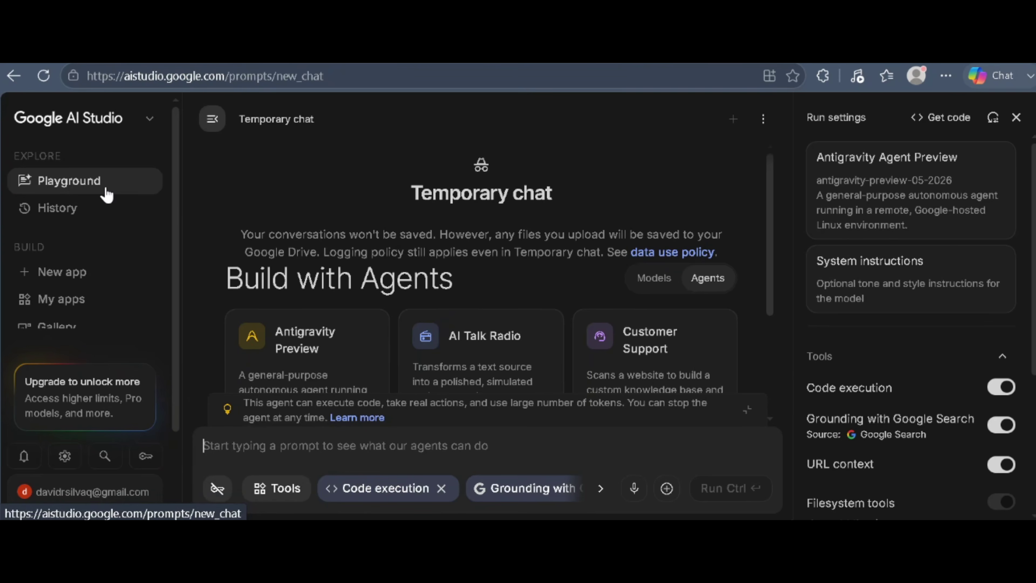
{"action": "left_click", "coordinate": [657, 285]}
{"action": "scroll", "coordinate": [578, 280], "scroll_direction": "down", "scroll_amount": 4}
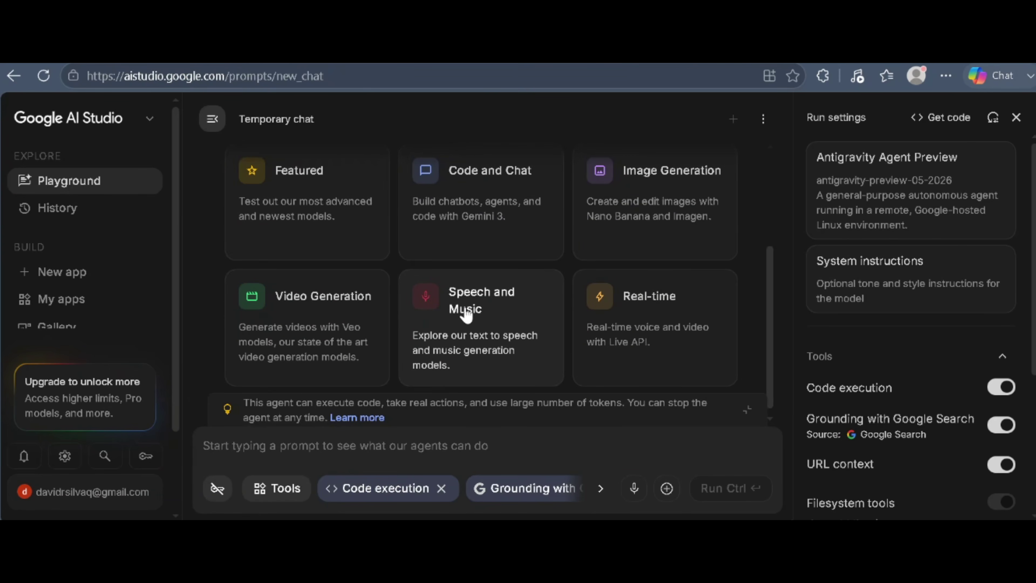
{"action": "left_click", "coordinate": [466, 314]}
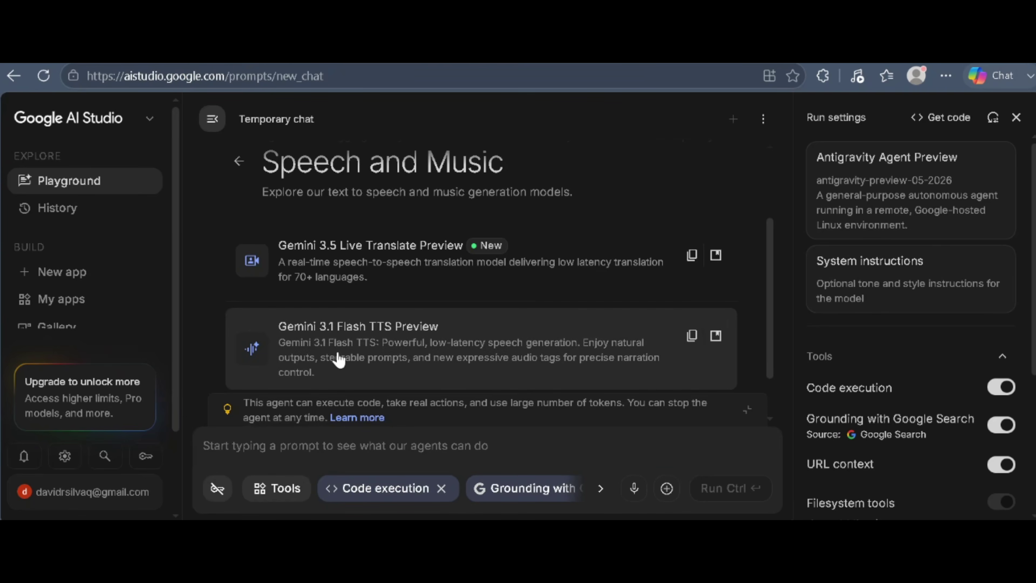
{"action": "left_click", "coordinate": [446, 352]}
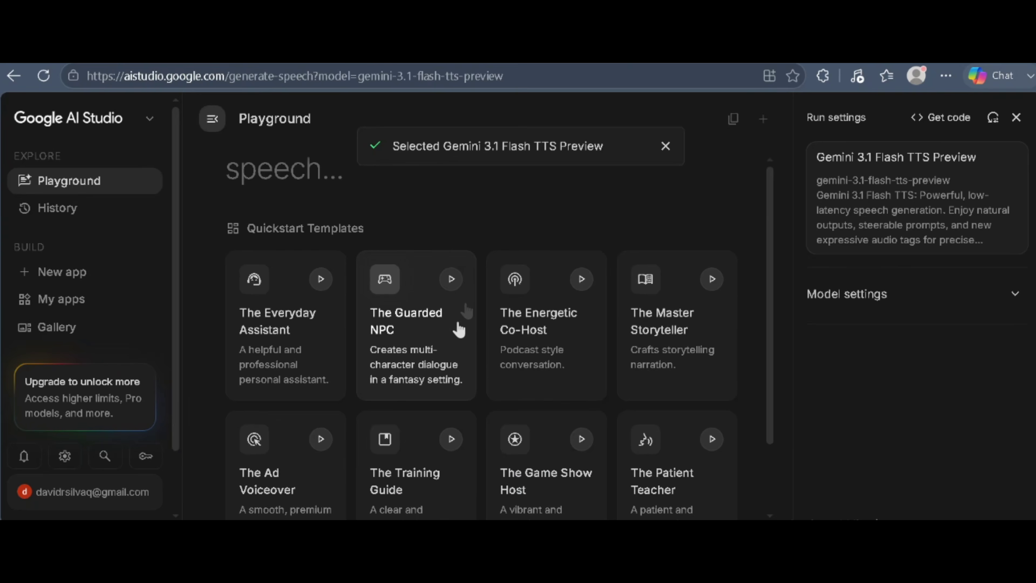
Step: Paste the copied extinction script into the Speaker 1 speech block and review it from its opening line through the end
{"action": "left_click", "coordinate": [665, 146]}
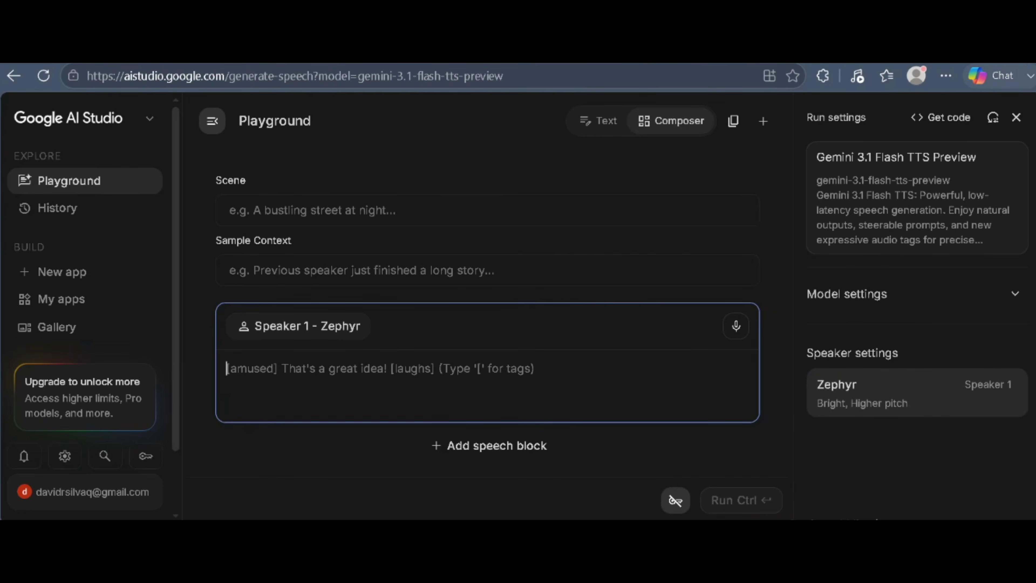
{"action": "key", "text": "ctrl+v"}
{"action": "scroll", "coordinate": [473, 416], "scroll_direction": "down", "scroll_amount": 15}
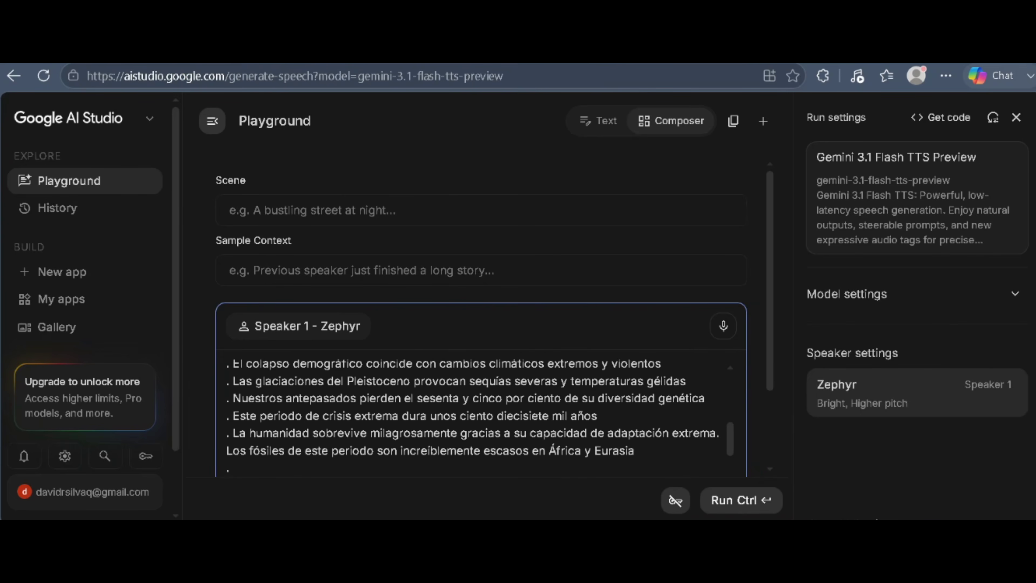
{"action": "scroll", "coordinate": [481, 367], "scroll_direction": "down", "scroll_amount": 3}
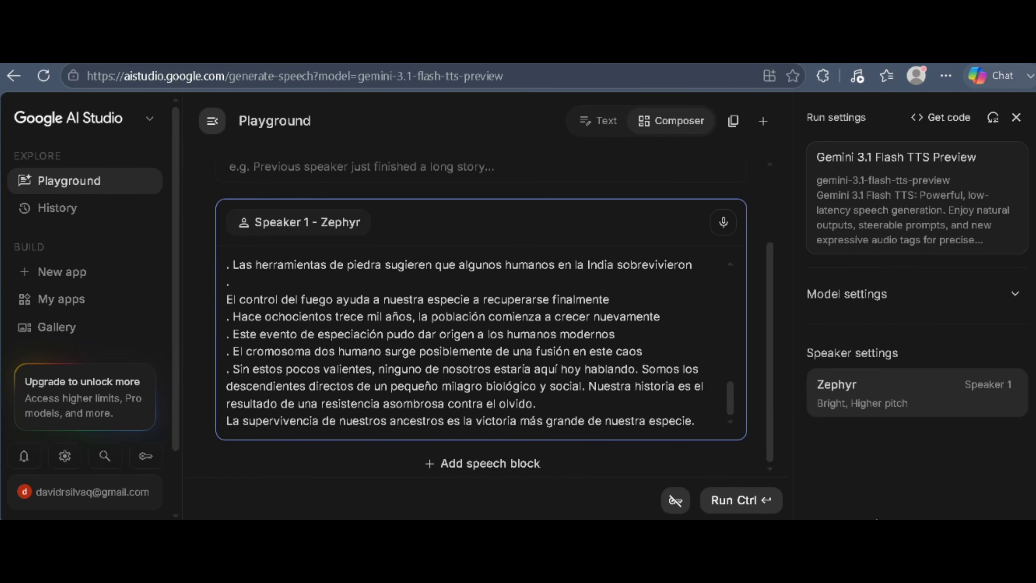
{"action": "scroll", "coordinate": [553, 429], "scroll_direction": "up", "scroll_amount": 10}
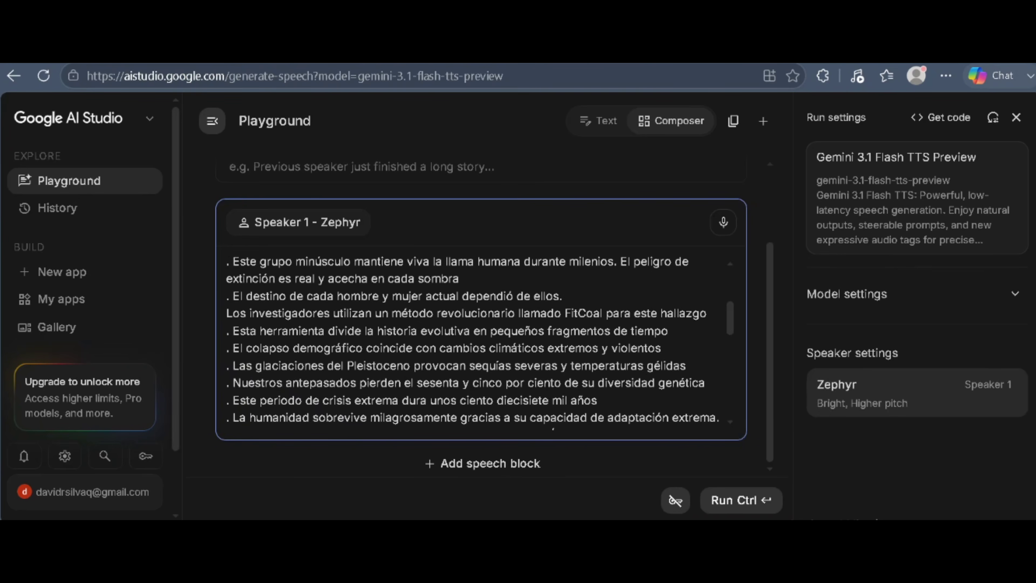
{"action": "scroll", "coordinate": [553, 428], "scroll_direction": "up", "scroll_amount": 5}
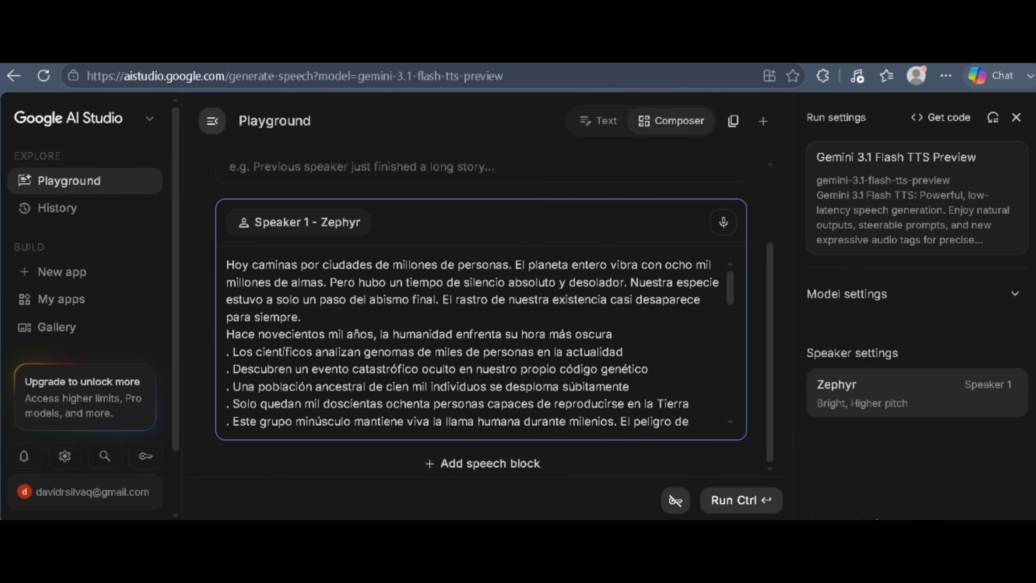
{"action": "scroll", "coordinate": [480, 345], "scroll_direction": "down", "scroll_amount": 2}
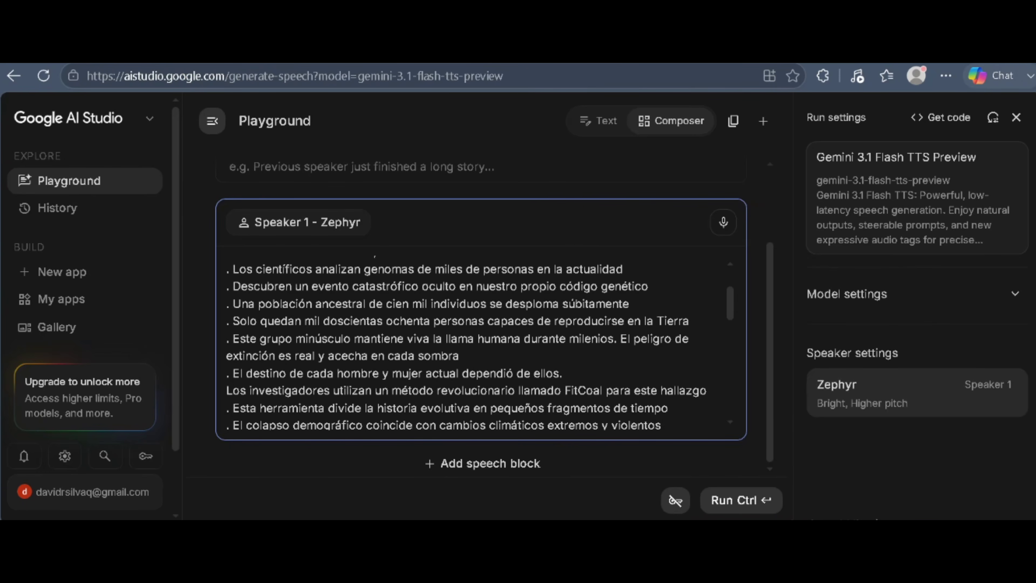
{"action": "scroll", "coordinate": [479, 344], "scroll_direction": "down", "scroll_amount": 4}
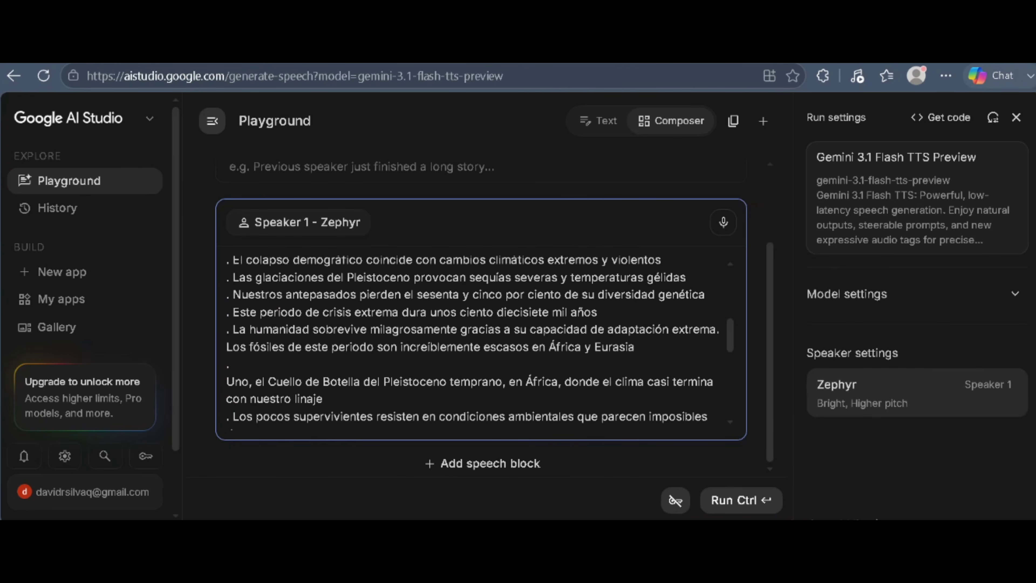
{"action": "scroll", "coordinate": [479, 345], "scroll_direction": "down", "scroll_amount": 6}
{"action": "scroll", "coordinate": [479, 345], "scroll_direction": "up", "scroll_amount": 15}
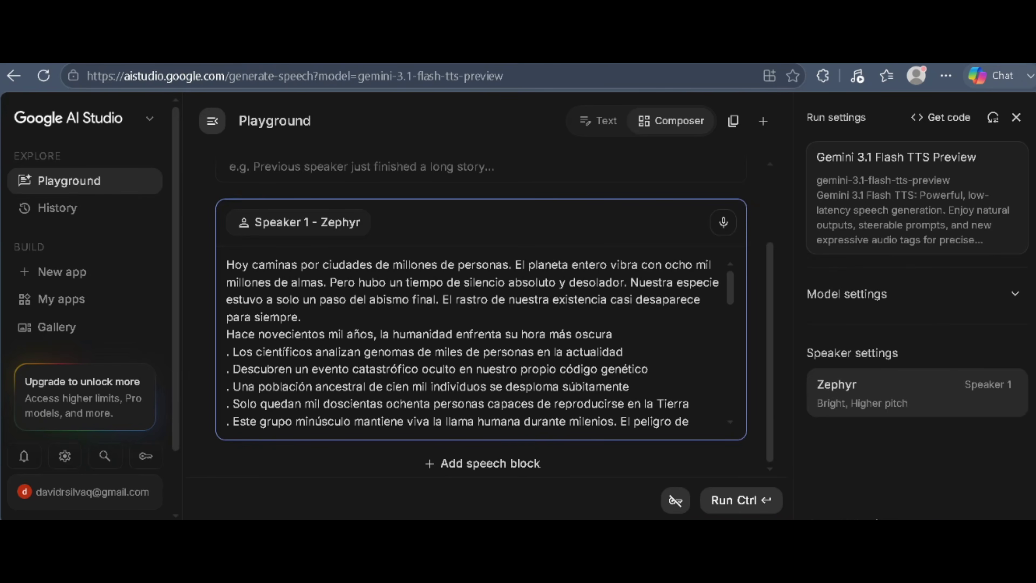
Step: Change the Speaker 1 voice to Enceladus and set its pace to Natural
{"action": "left_click", "coordinate": [879, 394]}
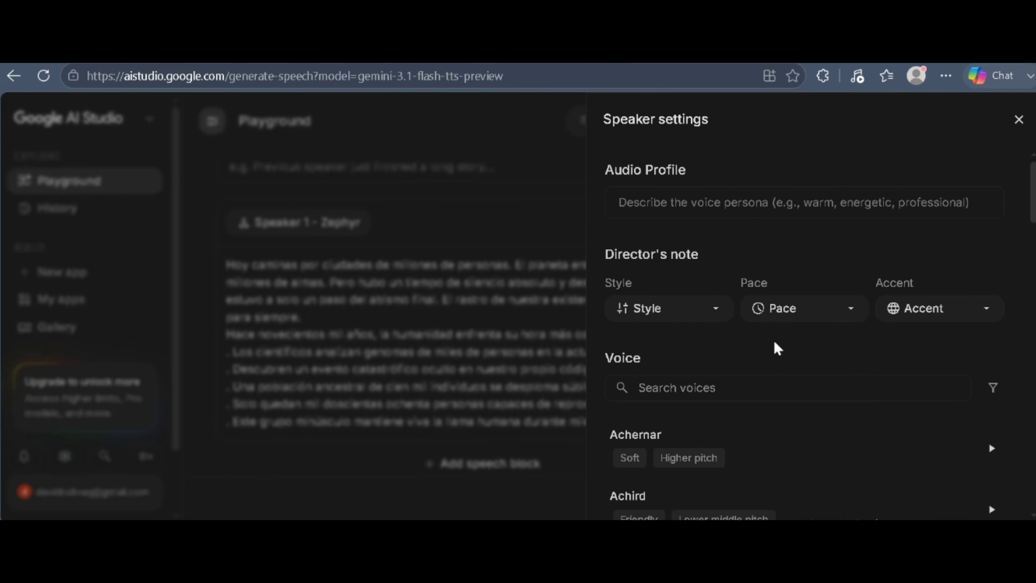
{"action": "scroll", "coordinate": [772, 370], "scroll_direction": "down", "scroll_amount": 5}
{"action": "scroll", "coordinate": [771, 370], "scroll_direction": "down", "scroll_amount": 5}
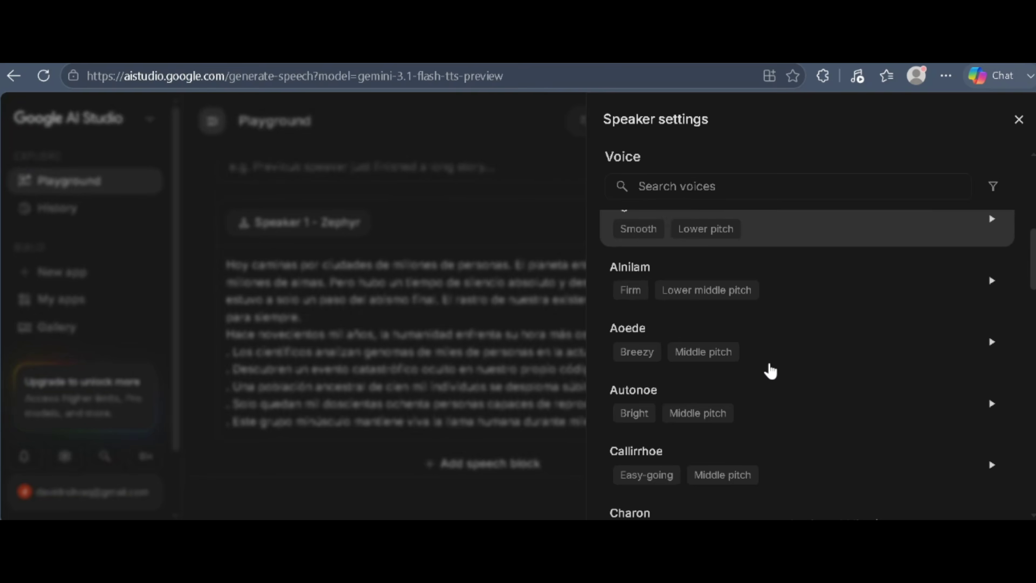
{"action": "scroll", "coordinate": [770, 370], "scroll_direction": "down", "scroll_amount": 4}
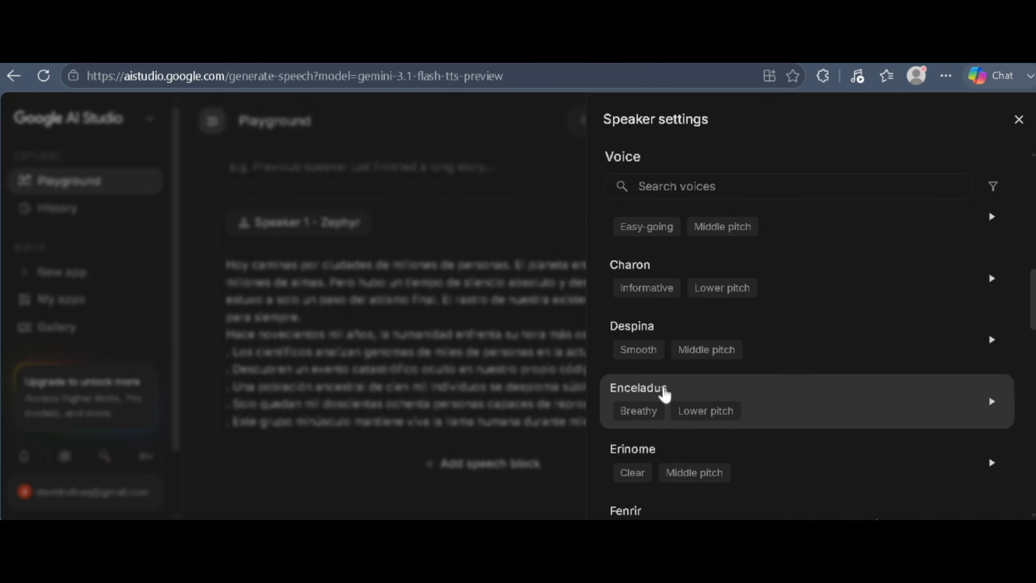
{"action": "left_click", "coordinate": [665, 394]}
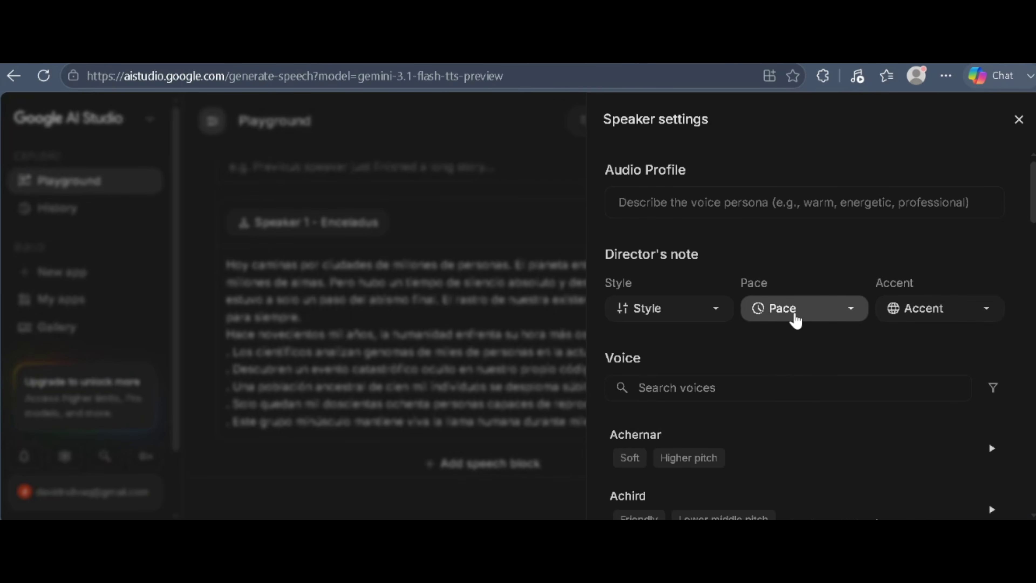
{"action": "left_click", "coordinate": [815, 312]}
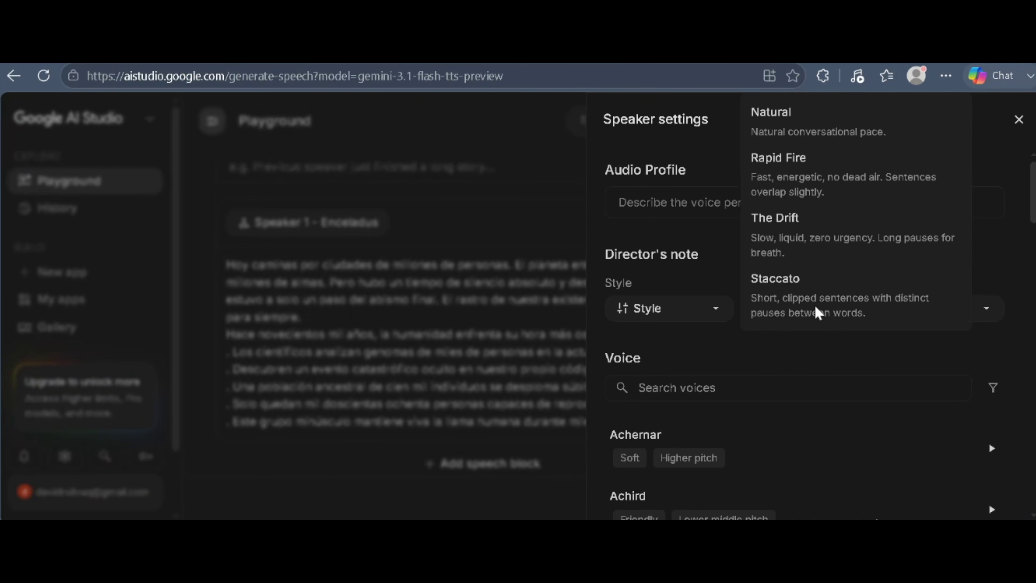
{"action": "left_click", "coordinate": [828, 124]}
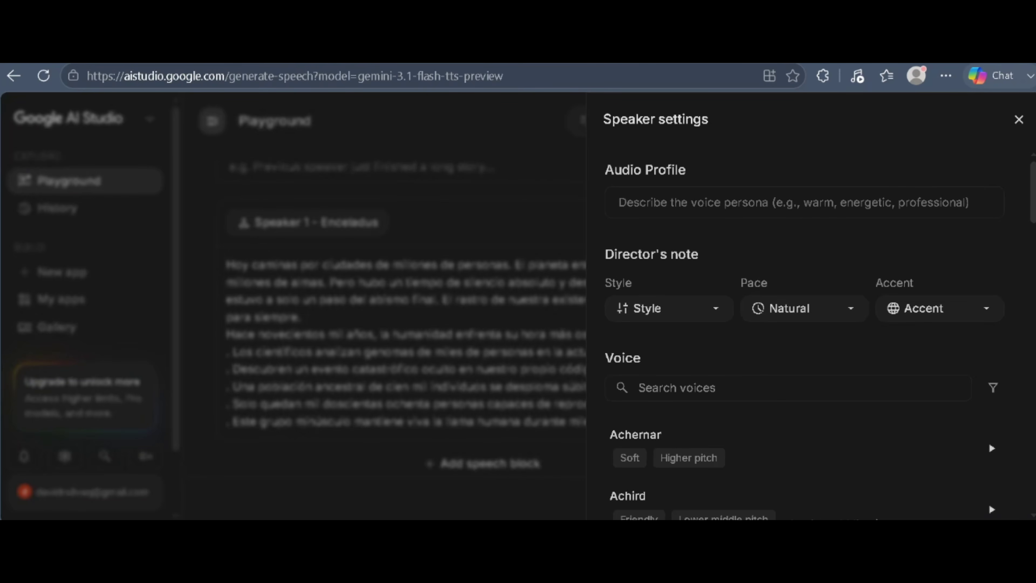
{"action": "left_click", "coordinate": [1018, 119]}
Step: Enter the scene "professioal studio" and the sample context "professional documentary narrator, captivating, engaging", and generate the speech
{"action": "scroll", "coordinate": [272, 260], "scroll_direction": "up", "scroll_amount": 3}
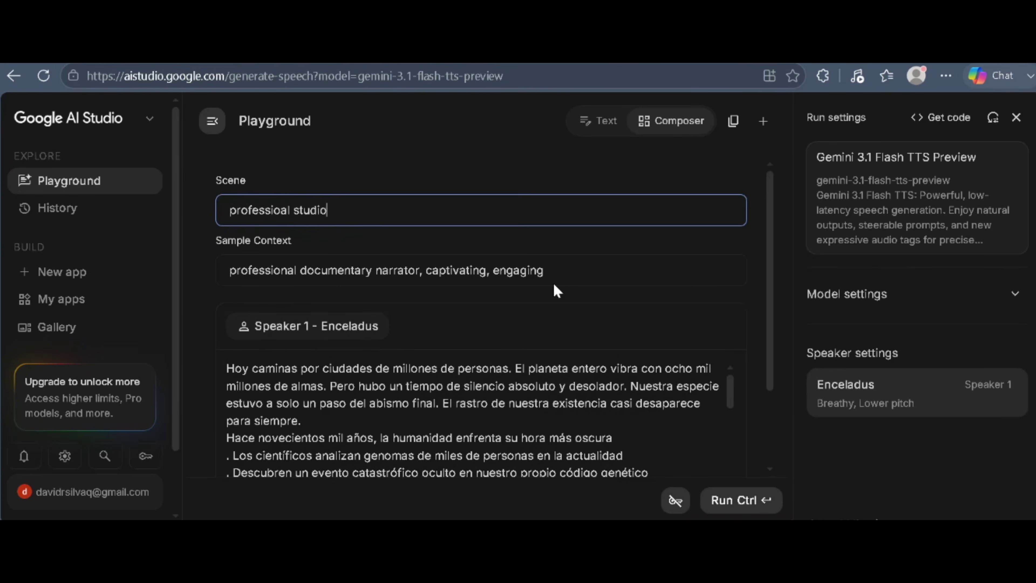
{"action": "scroll", "coordinate": [553, 282], "scroll_direction": "down", "scroll_amount": 3}
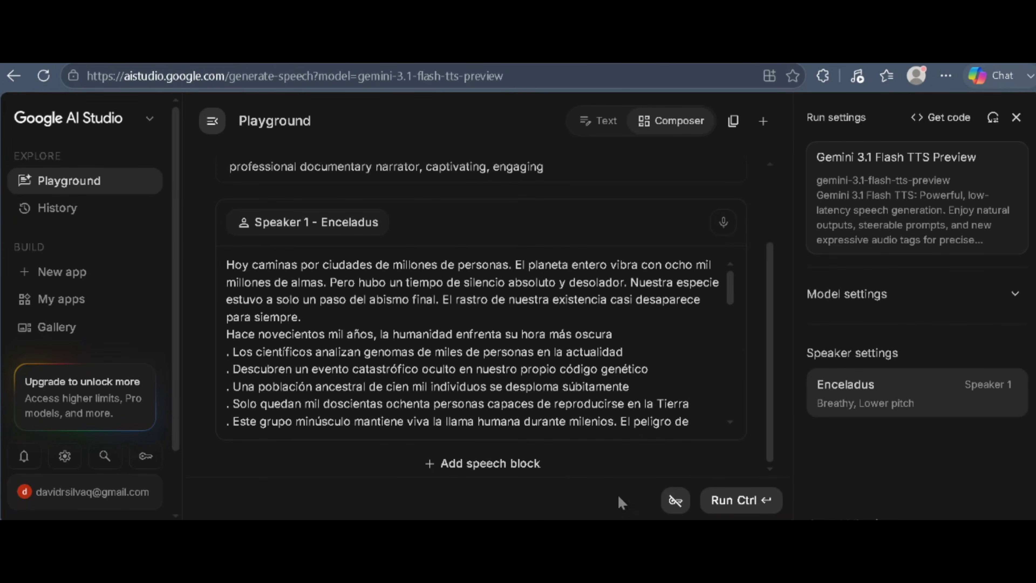
{"action": "left_click", "coordinate": [736, 500]}
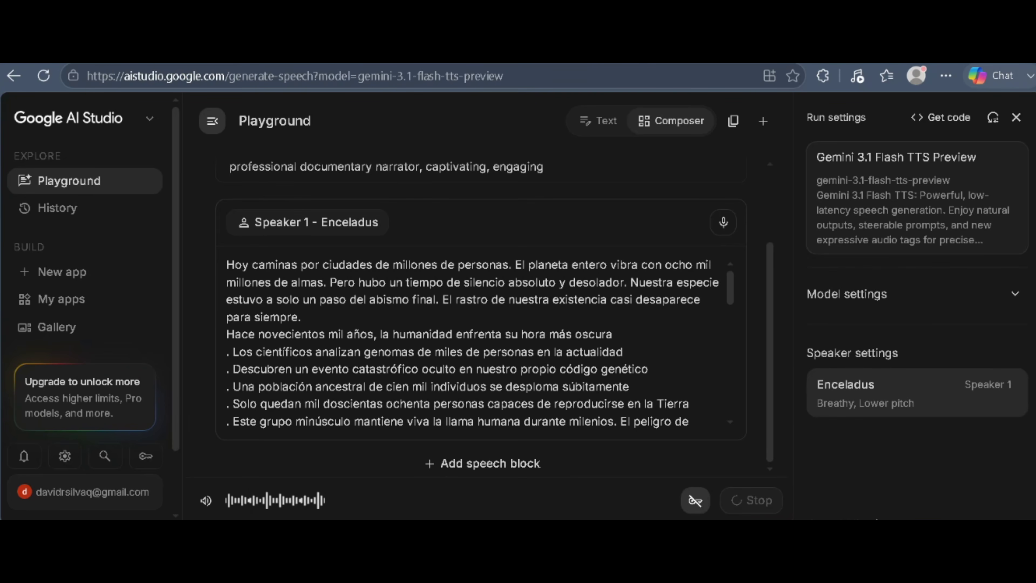
{"action": "scroll", "coordinate": [474, 347], "scroll_direction": "down", "scroll_amount": 2}
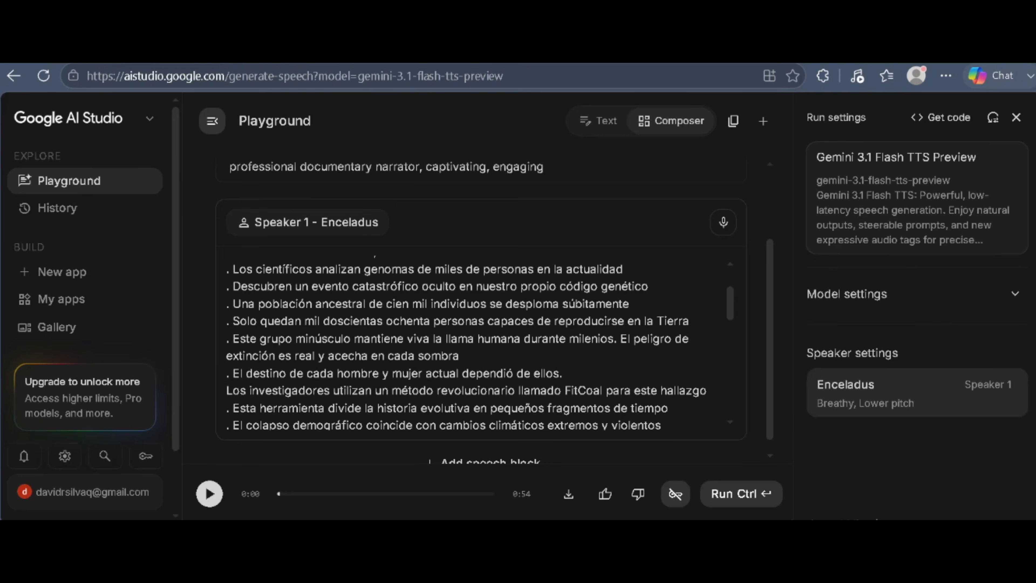
{"action": "scroll", "coordinate": [473, 347], "scroll_direction": "up", "scroll_amount": 2}
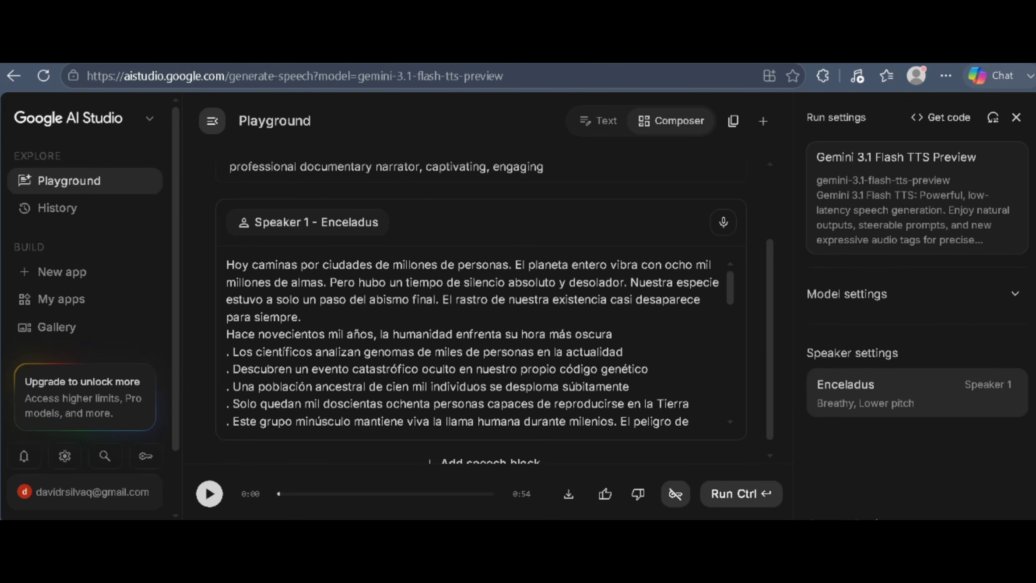
Step: Look over the speaker's pace options without changing them and download the generated voiceover audio
{"action": "left_click", "coordinate": [909, 396]}
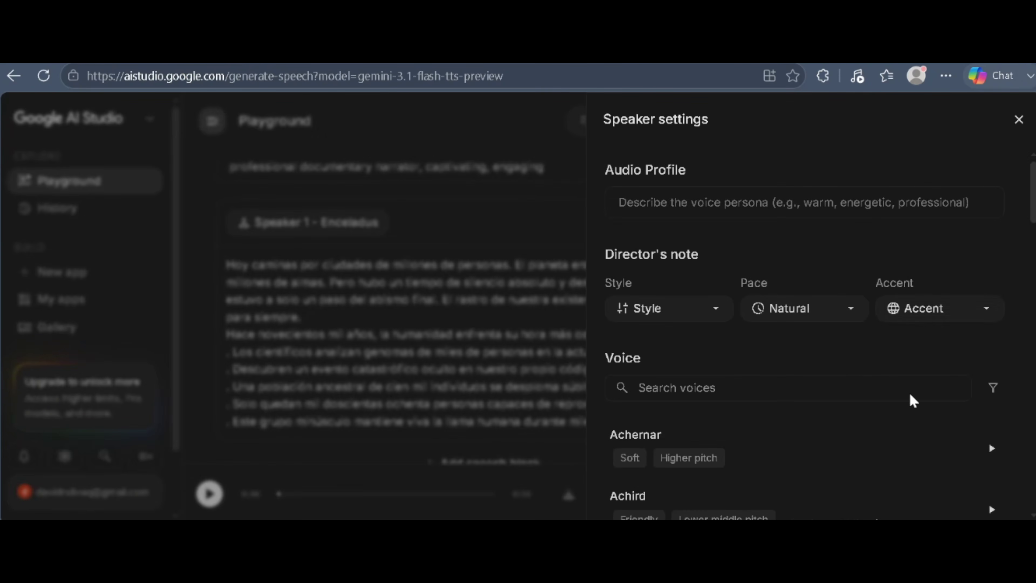
{"action": "left_click", "coordinate": [804, 319]}
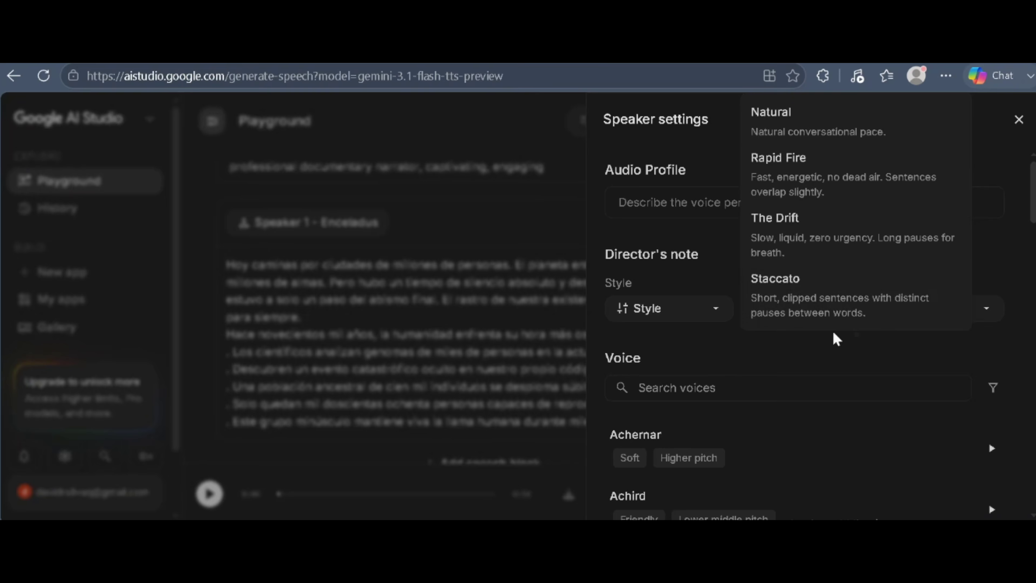
{"action": "left_click", "coordinate": [725, 364]}
{"action": "left_click", "coordinate": [507, 340]}
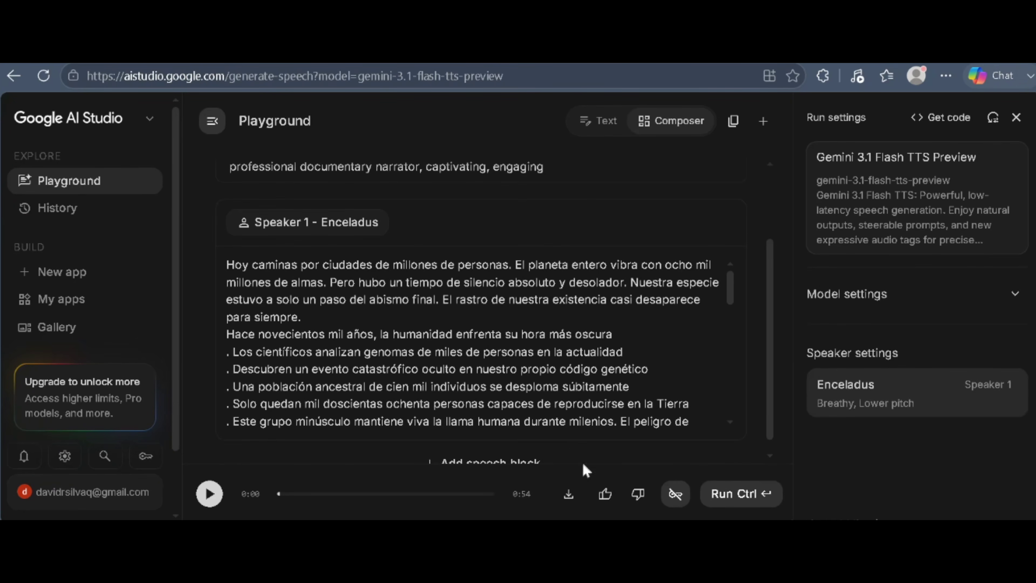
{"action": "left_click", "coordinate": [568, 494]}
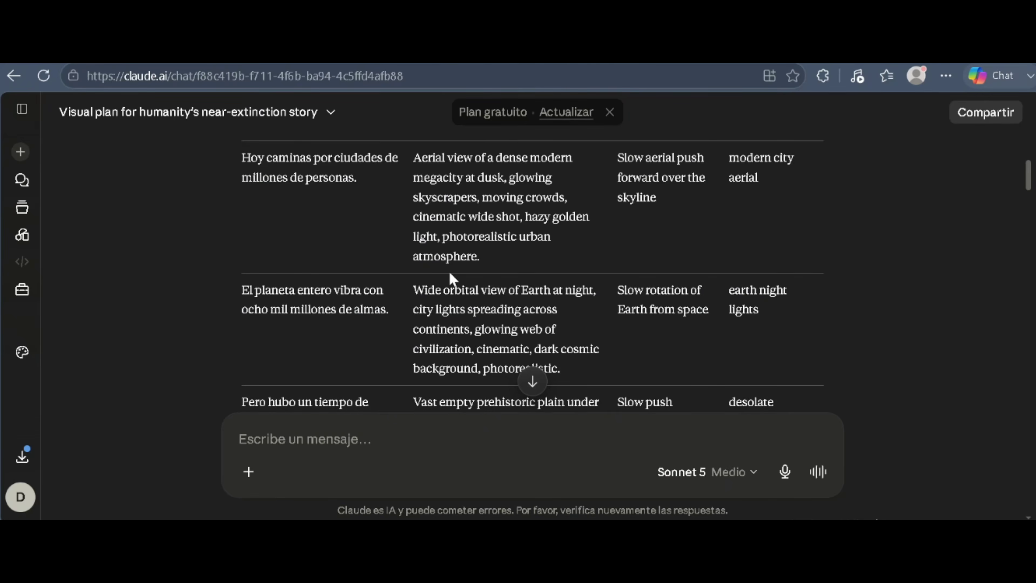
Step: Switch to the Claude chat and review the scene-by-scene table of voiceover lines, image prompts, image-to-video prompts and stock keywords
{"action": "scroll", "coordinate": [448, 271], "scroll_direction": "up", "scroll_amount": 4}
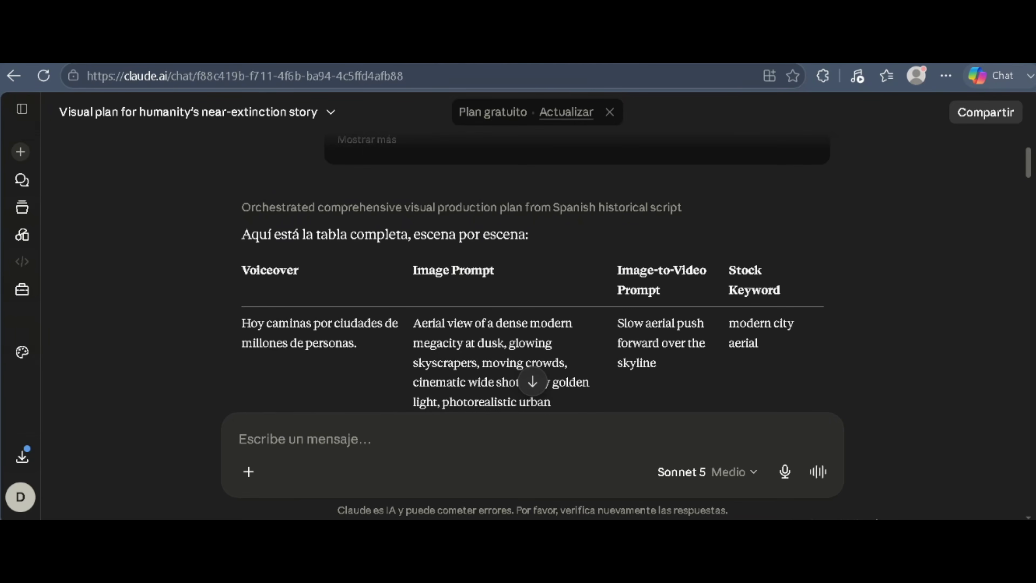
{"action": "scroll", "coordinate": [710, 285], "scroll_direction": "down", "scroll_amount": 2}
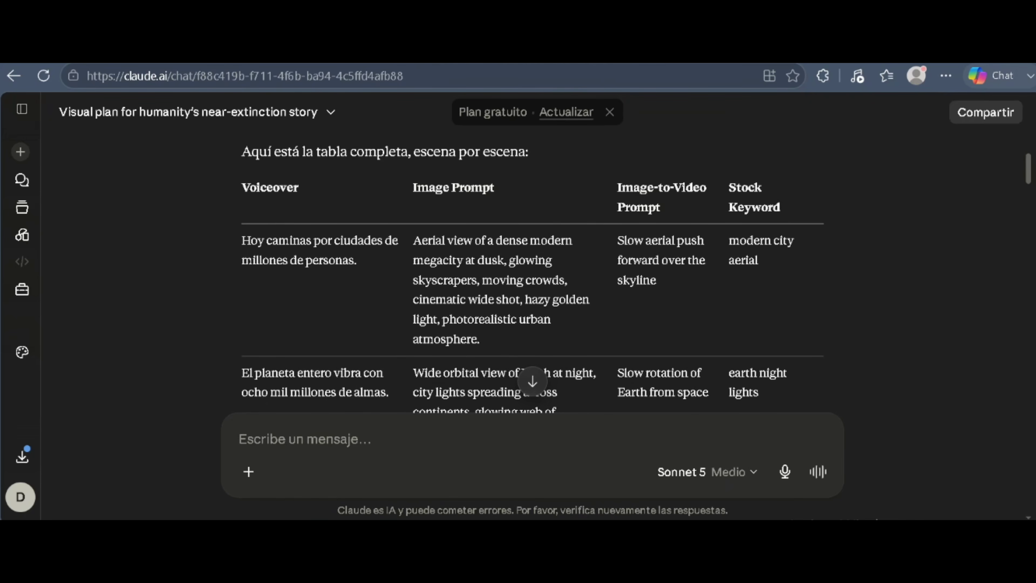
{"action": "scroll", "coordinate": [563, 265], "scroll_direction": "down", "scroll_amount": 2}
{"action": "scroll", "coordinate": [567, 276], "scroll_direction": "down", "scroll_amount": 5}
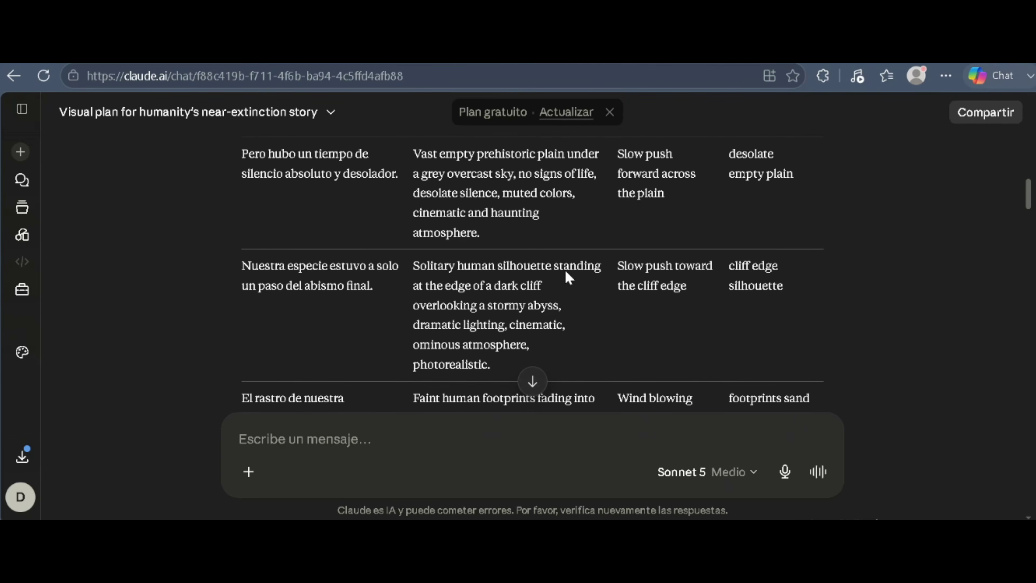
{"action": "scroll", "coordinate": [569, 273], "scroll_direction": "down", "scroll_amount": 5}
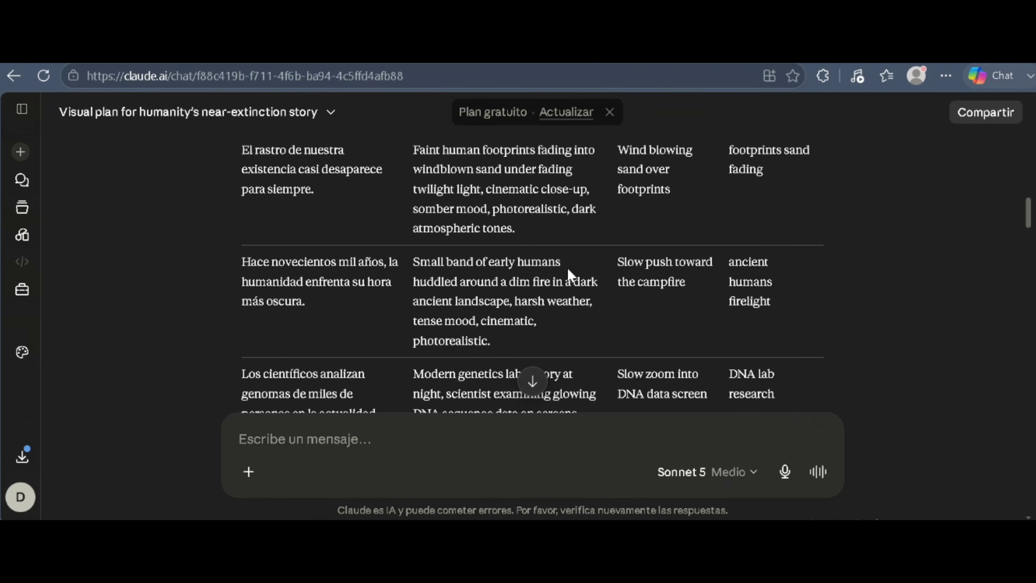
{"action": "scroll", "coordinate": [570, 274], "scroll_direction": "down", "scroll_amount": 5}
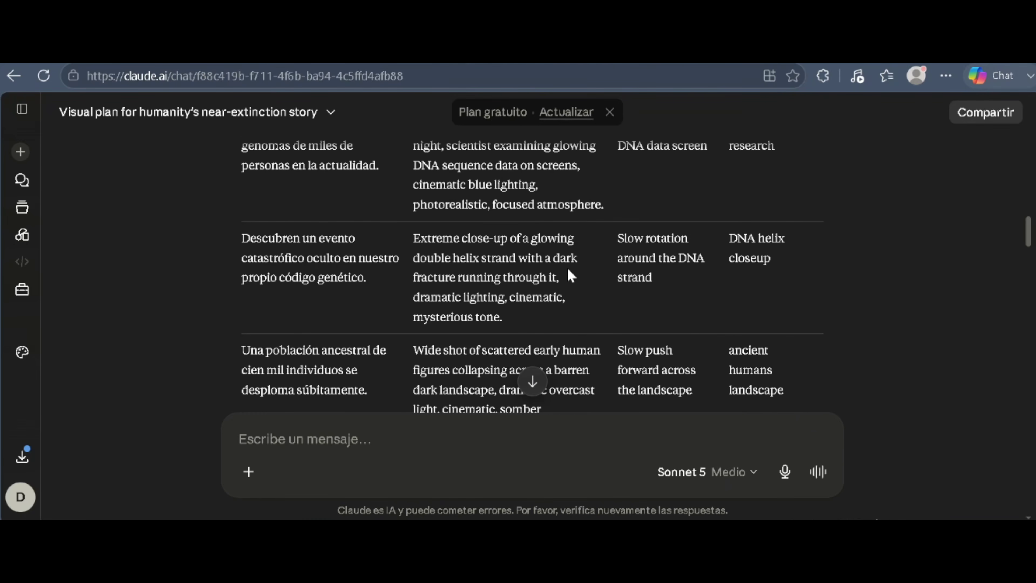